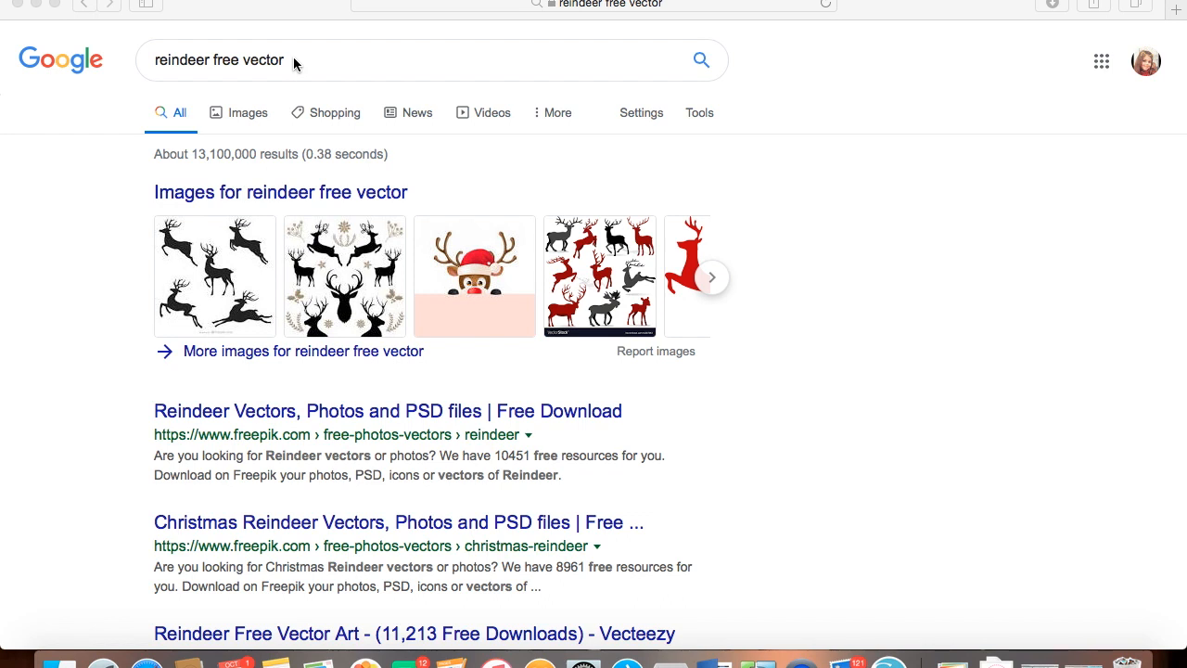
Show the image results for "reindeer free vector" and browse through them.
click(245, 116)
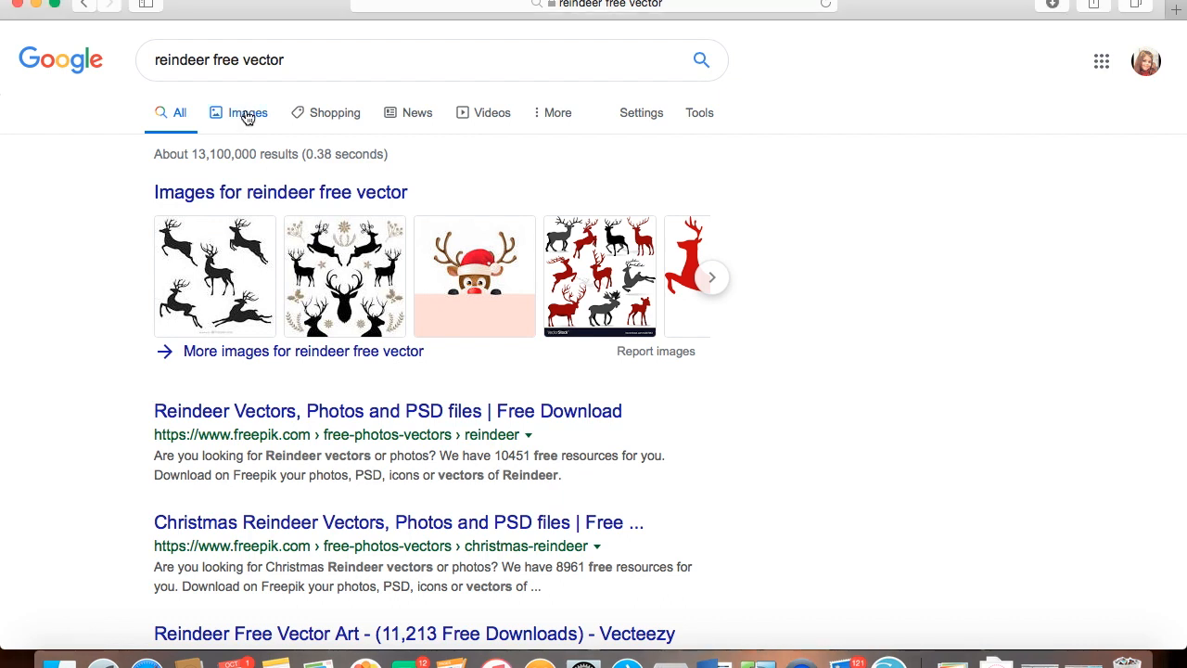
click(248, 118)
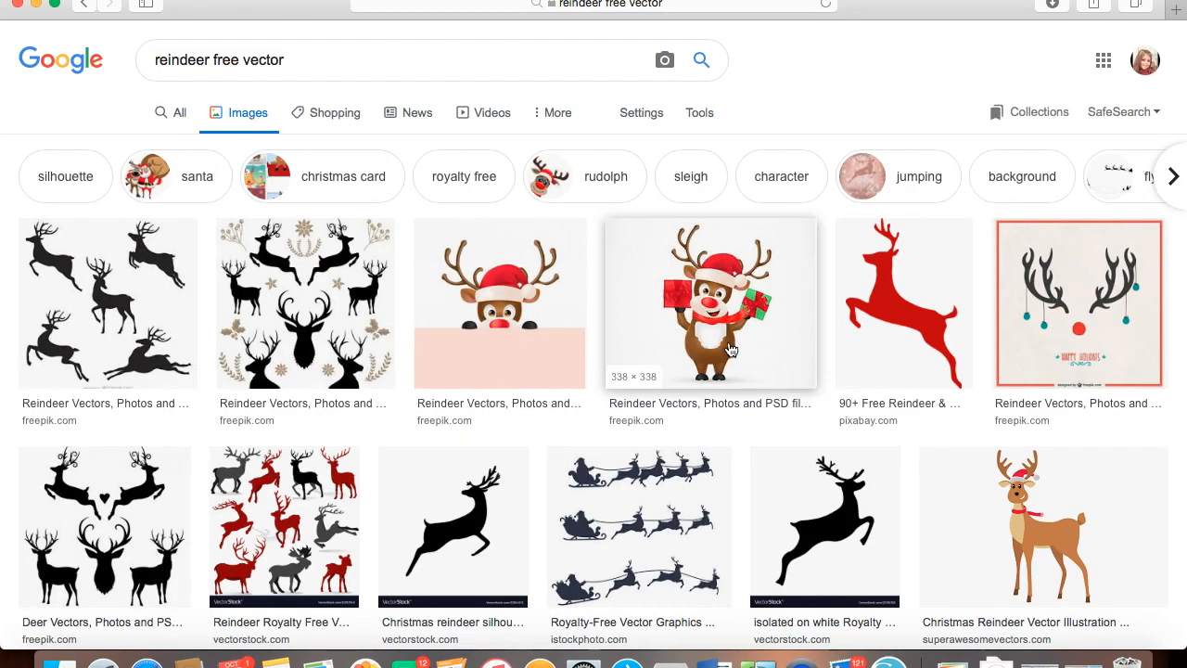
scroll(729, 347, down, 10)
scroll(729, 347, down, 4)
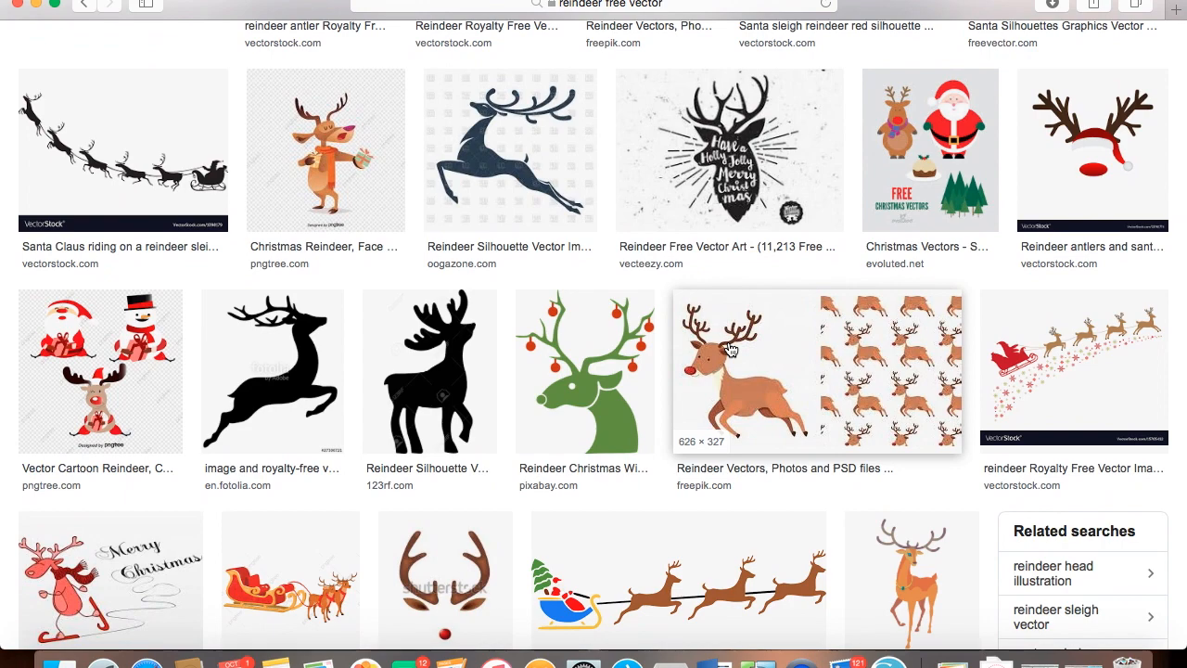
scroll(729, 347, up, 15)
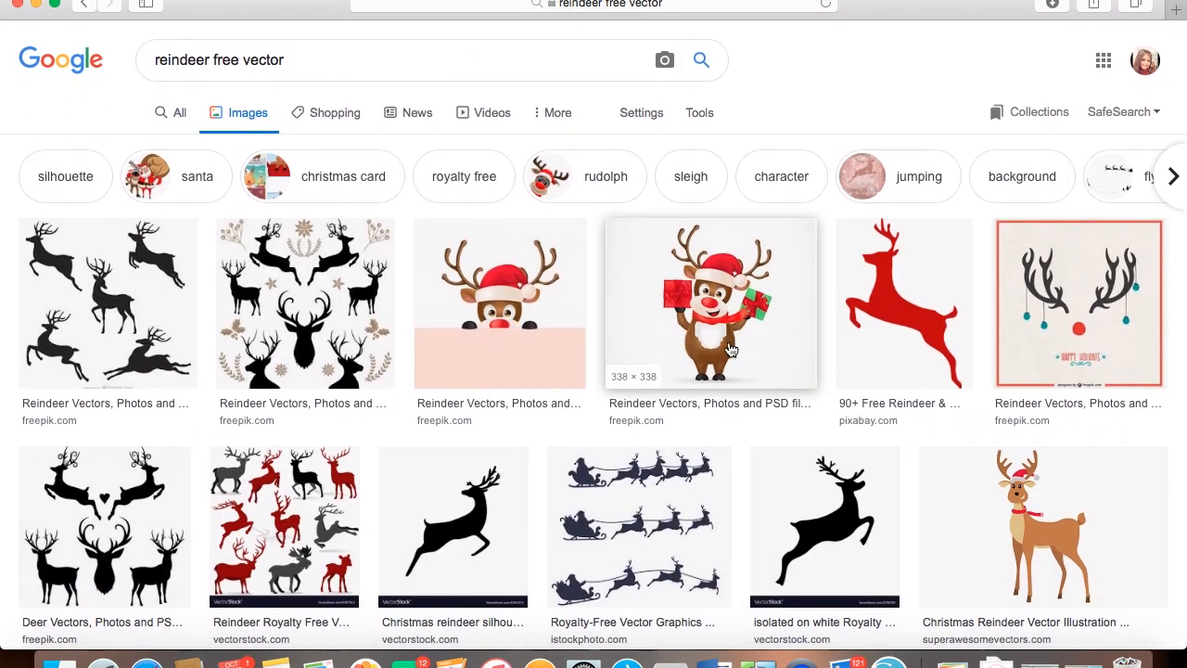
Run an advanced image search with usage rights set to "free to use, share or modify, even commercially".
click(642, 113)
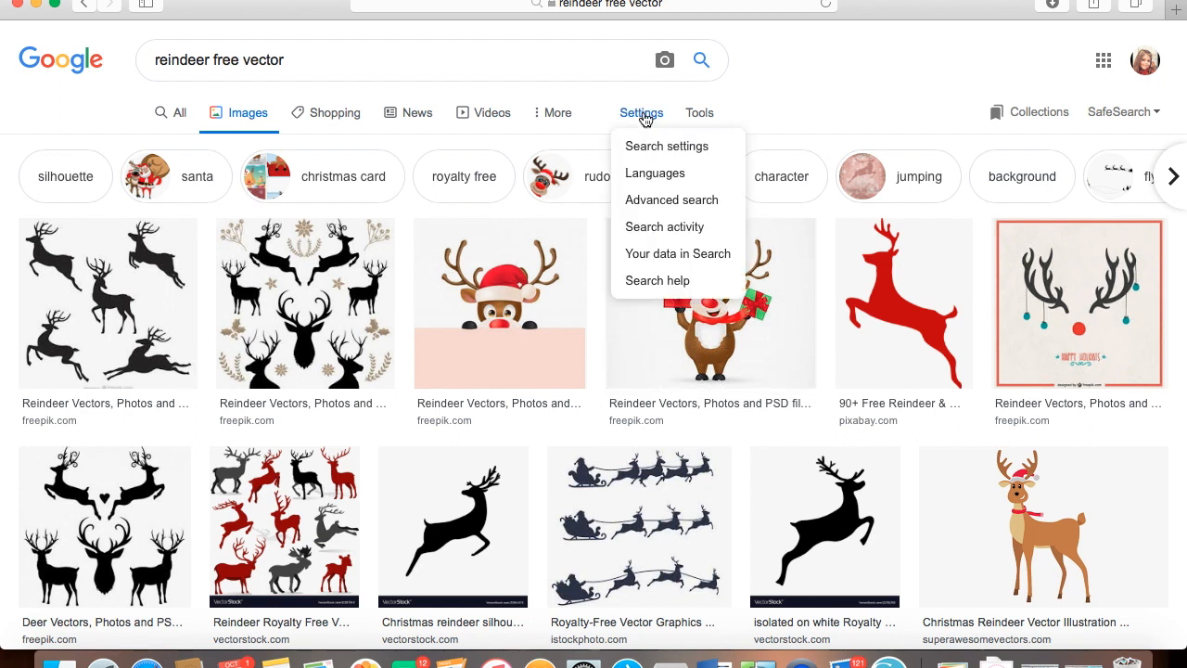
click(656, 206)
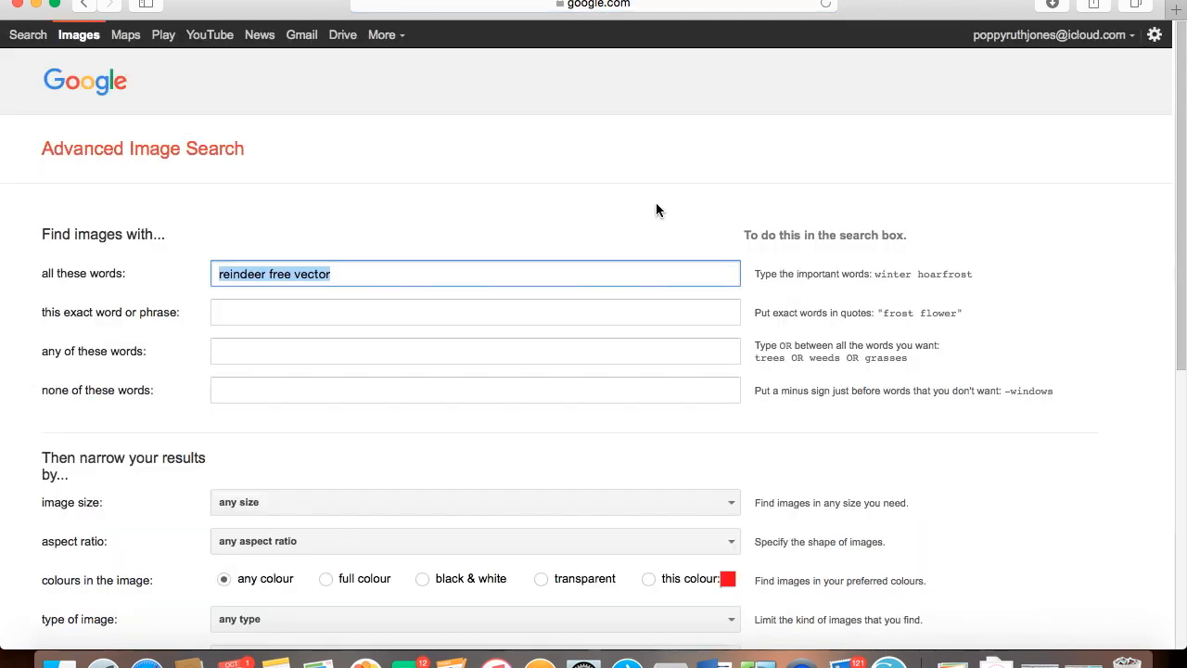
scroll(656, 208, down, 5)
scroll(656, 210, down, 3)
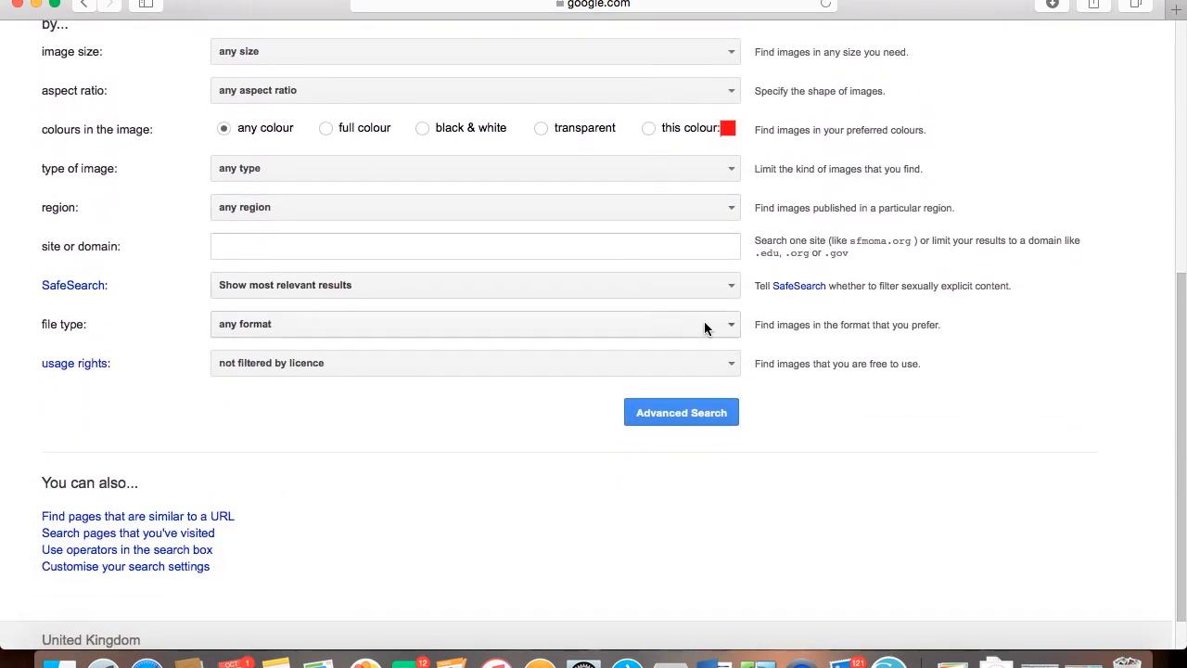
click(728, 367)
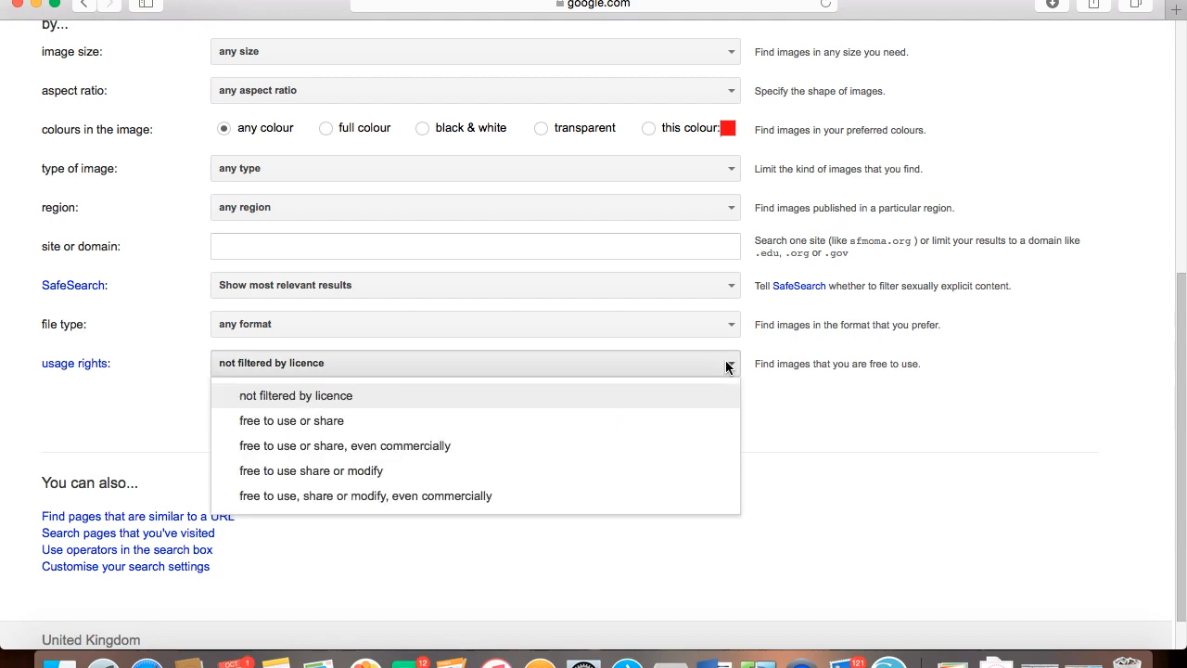
click(689, 495)
click(684, 417)
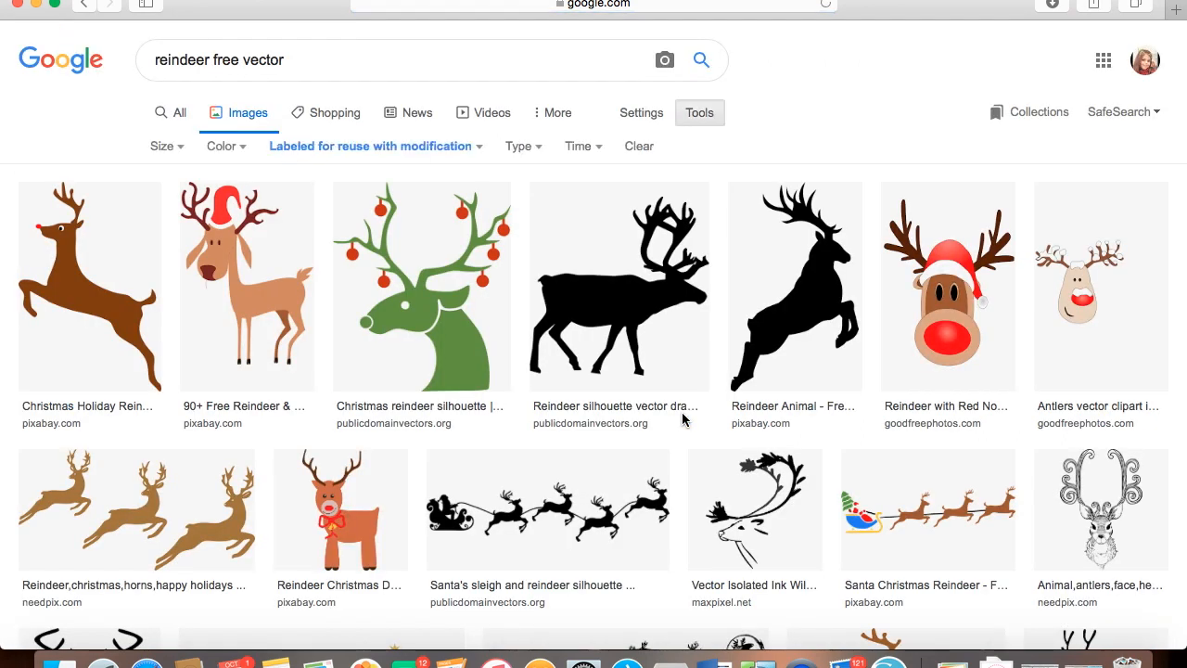
Browse the filtered results and open the "Santa's sleigh and reindeer silhouette" image from publicdomainvectors.org.
scroll(682, 419, down, 10)
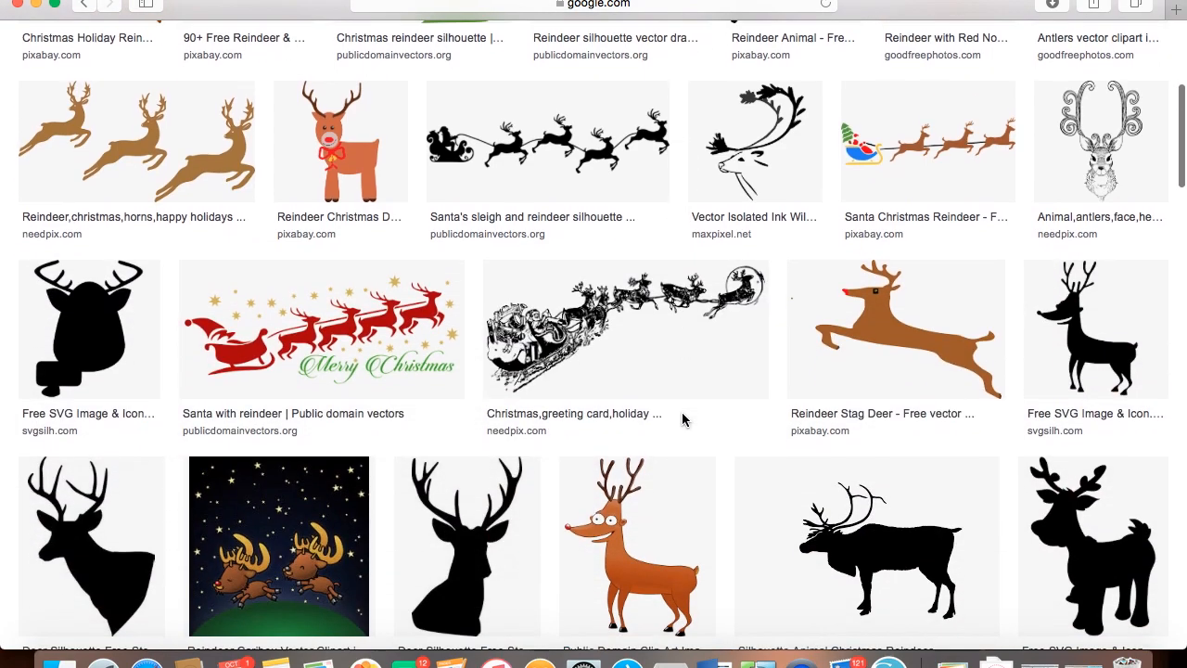
scroll(682, 419, down, 15)
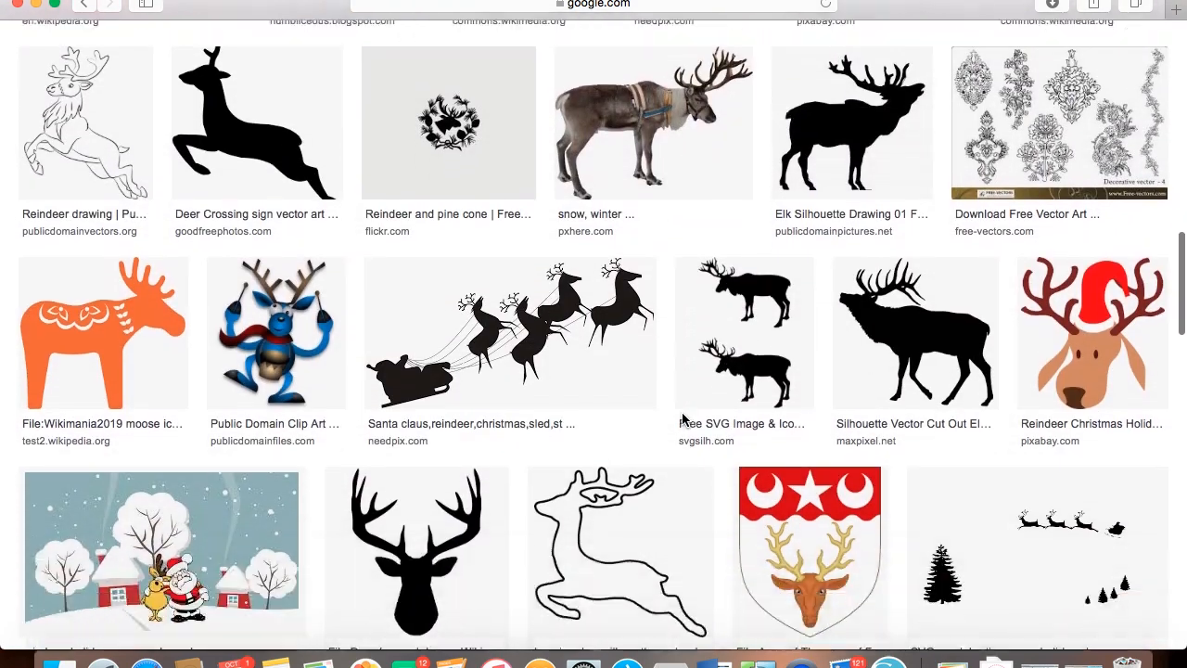
scroll(682, 419, down, 10)
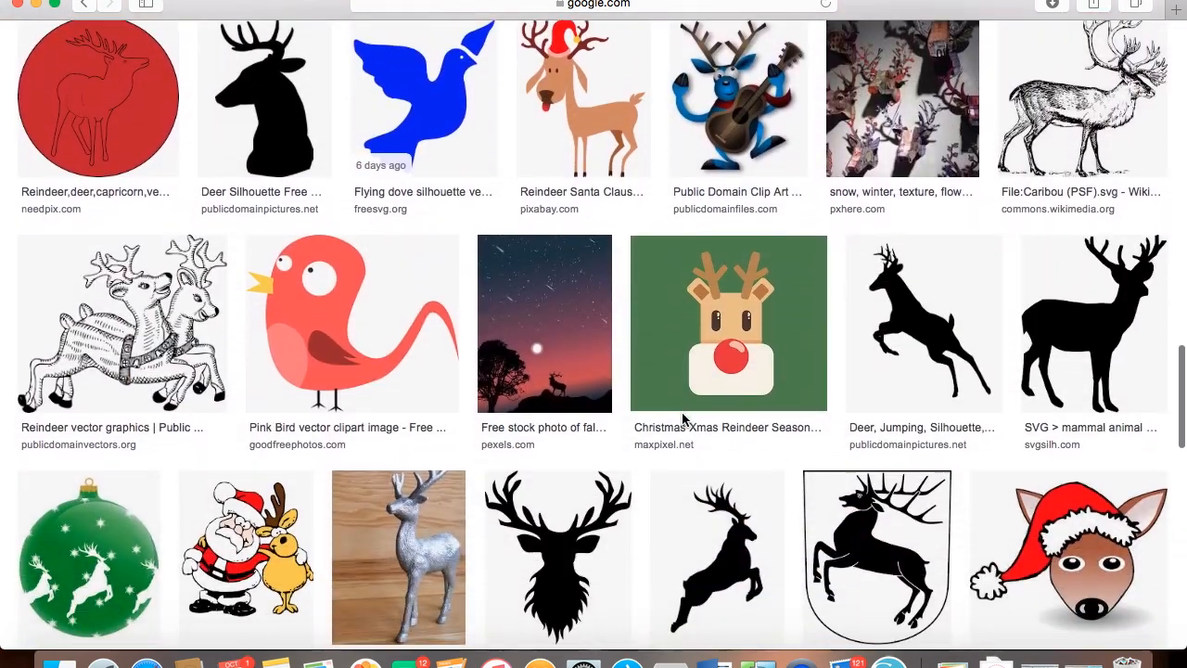
scroll(683, 420, up, 20)
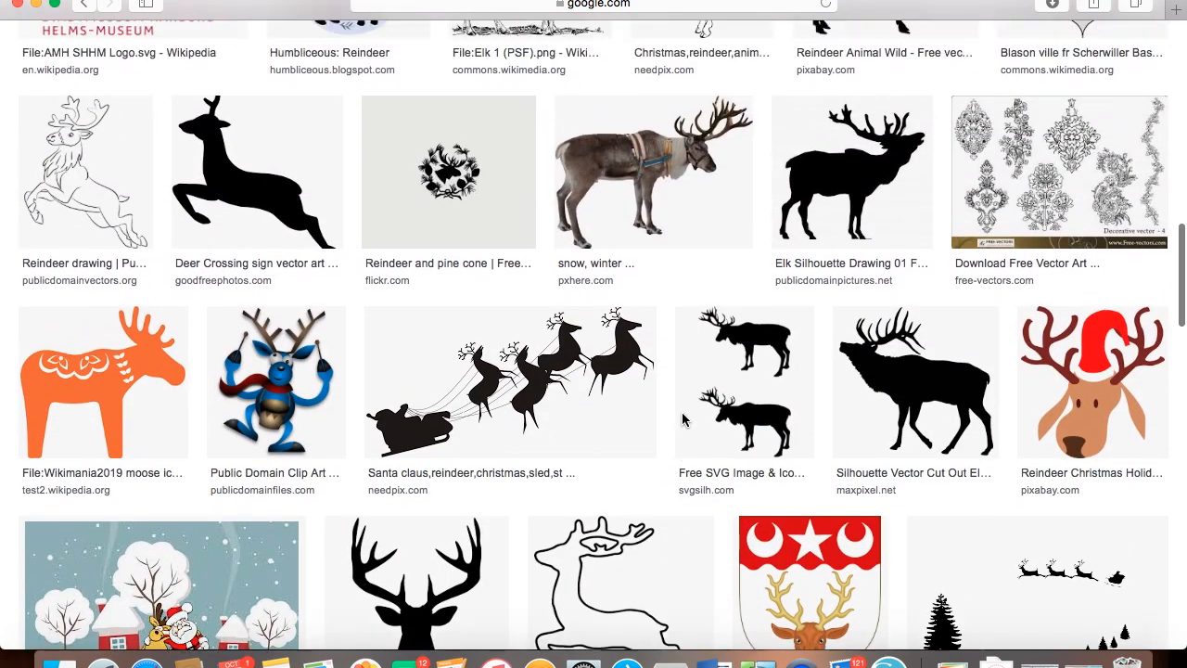
scroll(682, 419, up, 10)
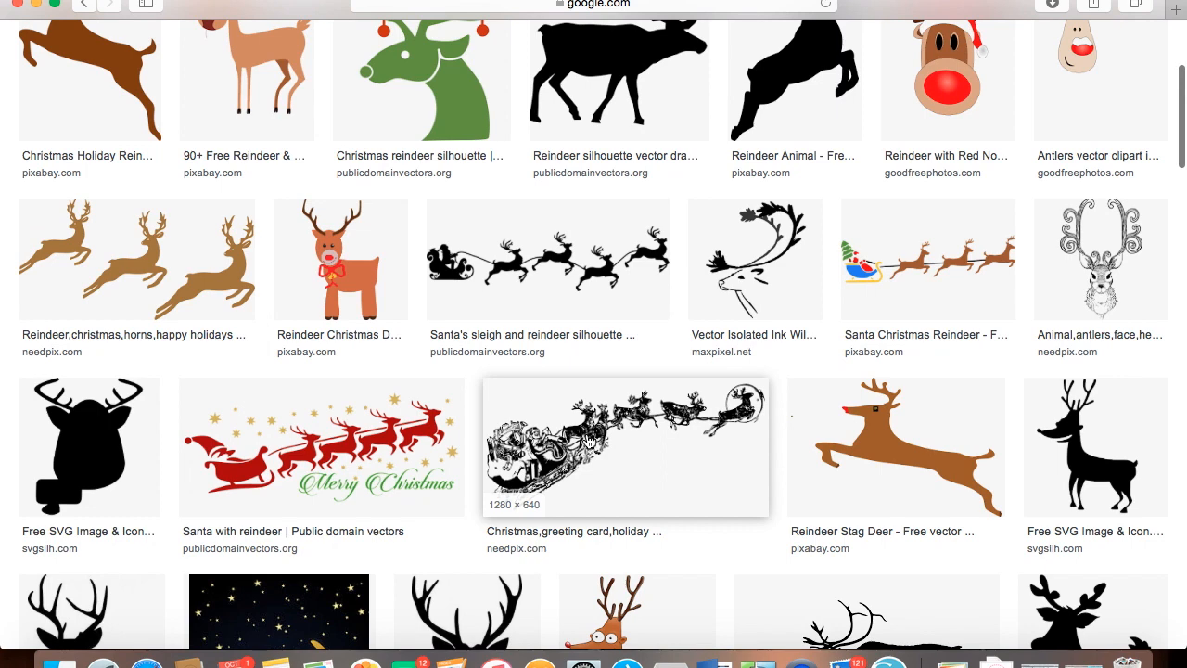
scroll(589, 439, up, 1)
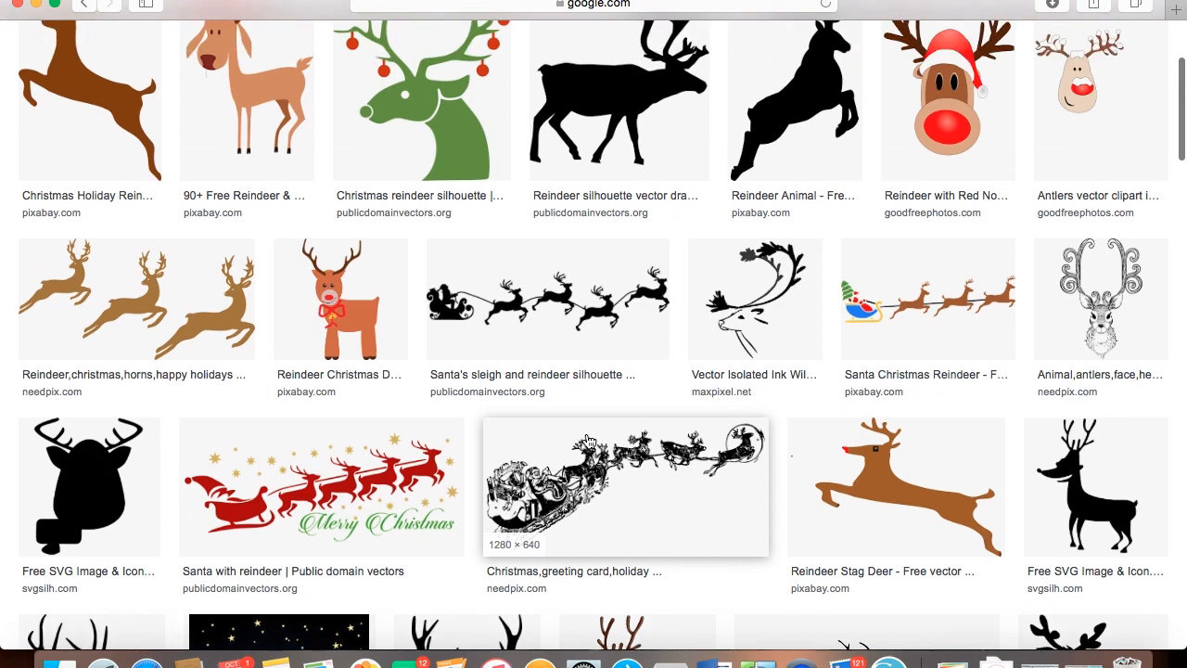
click(557, 321)
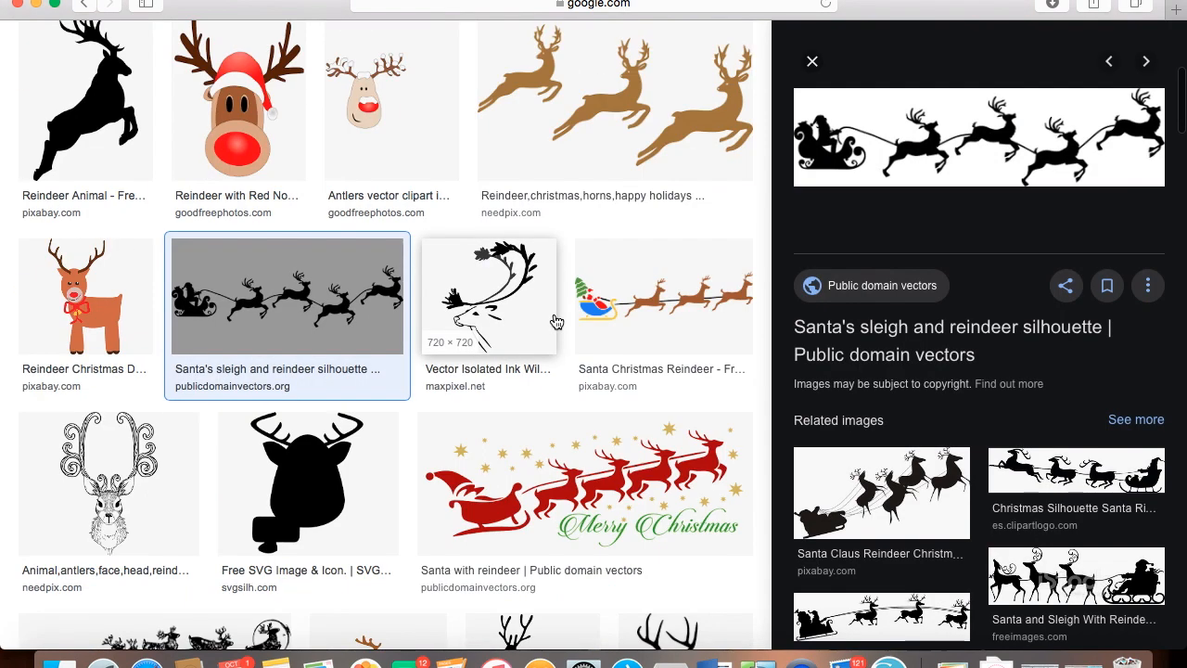
Copy the enlarged Santa's sleigh and reindeer silhouette image.
right_click(857, 163)
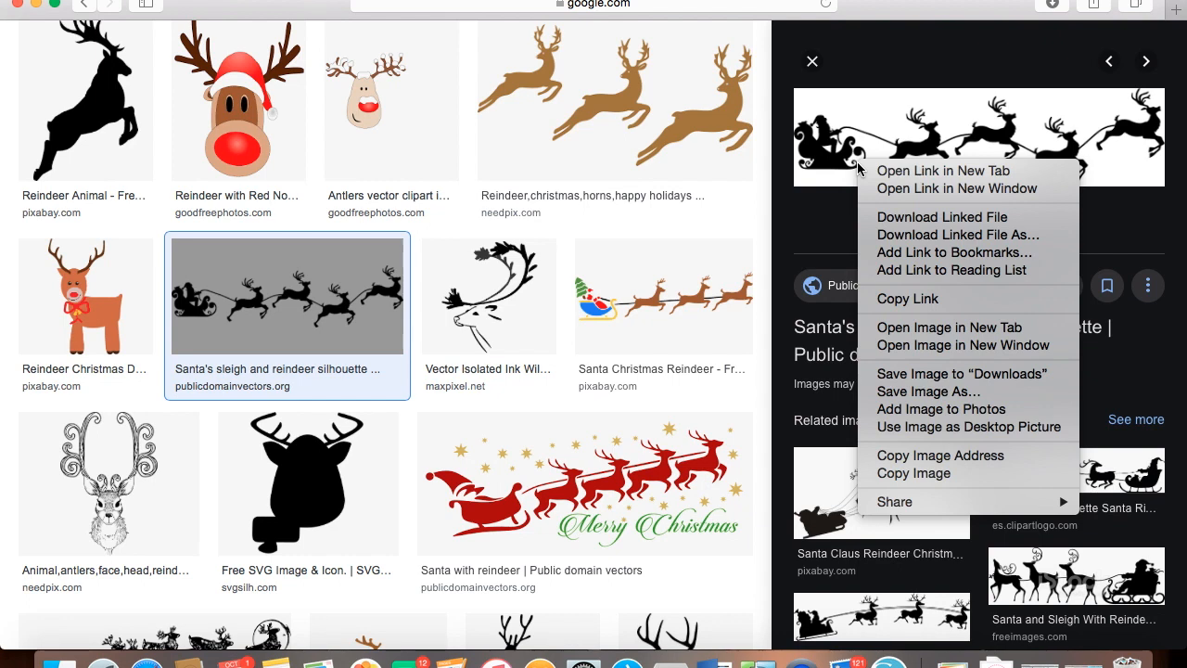
click(960, 474)
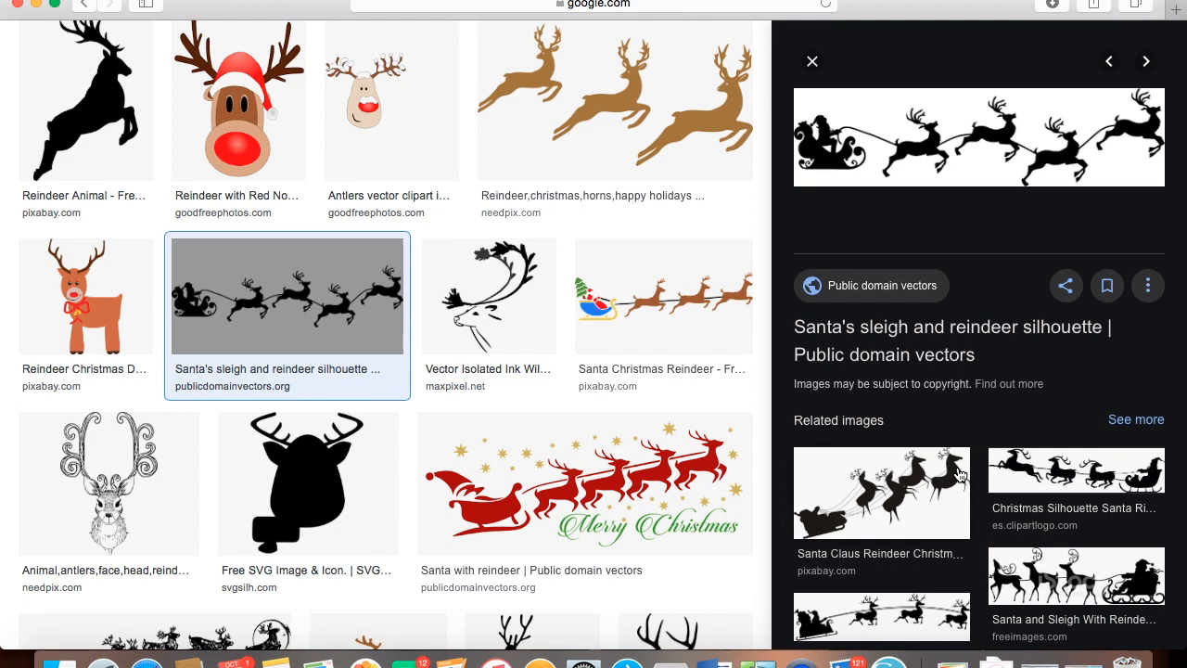
right_click(942, 187)
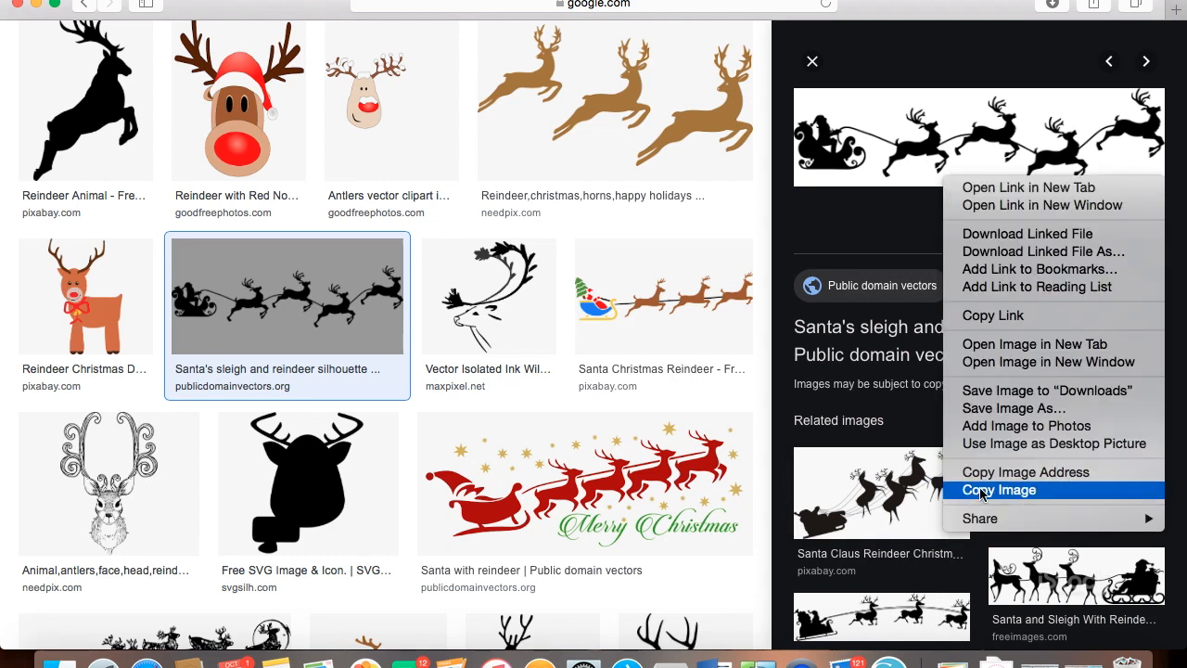
click(997, 409)
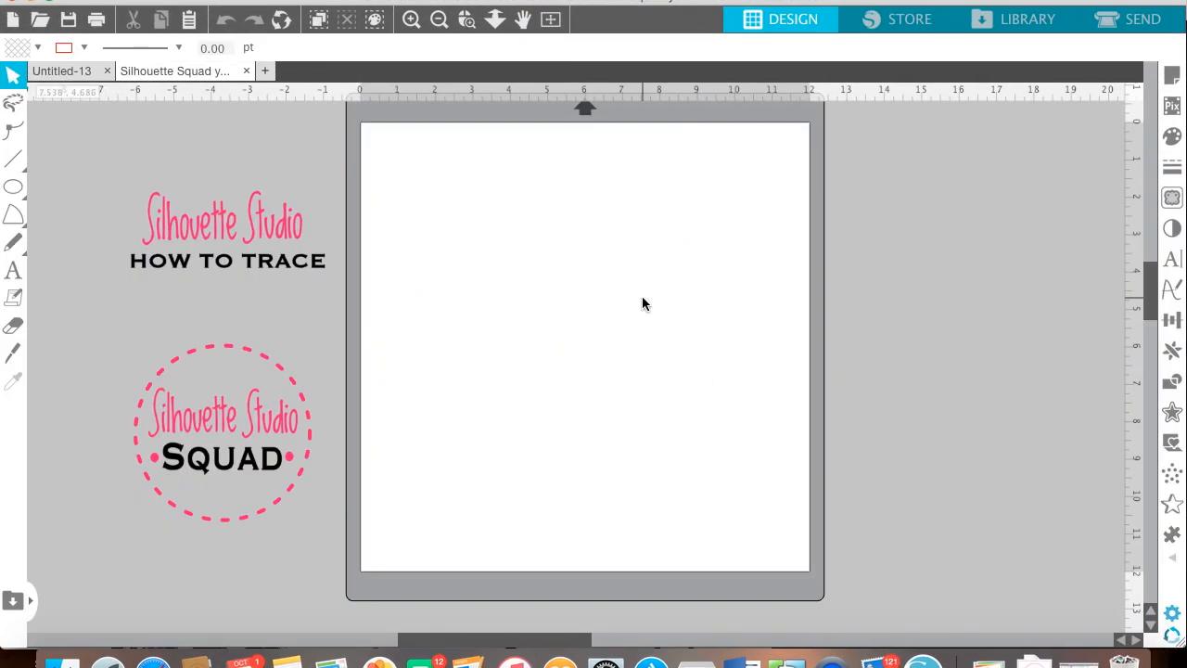
In Silhouette Studio, paste the copied sleigh image onto the page, move it to the upper left and enlarge it to about 13.3 in wide.
right_click(442, 179)
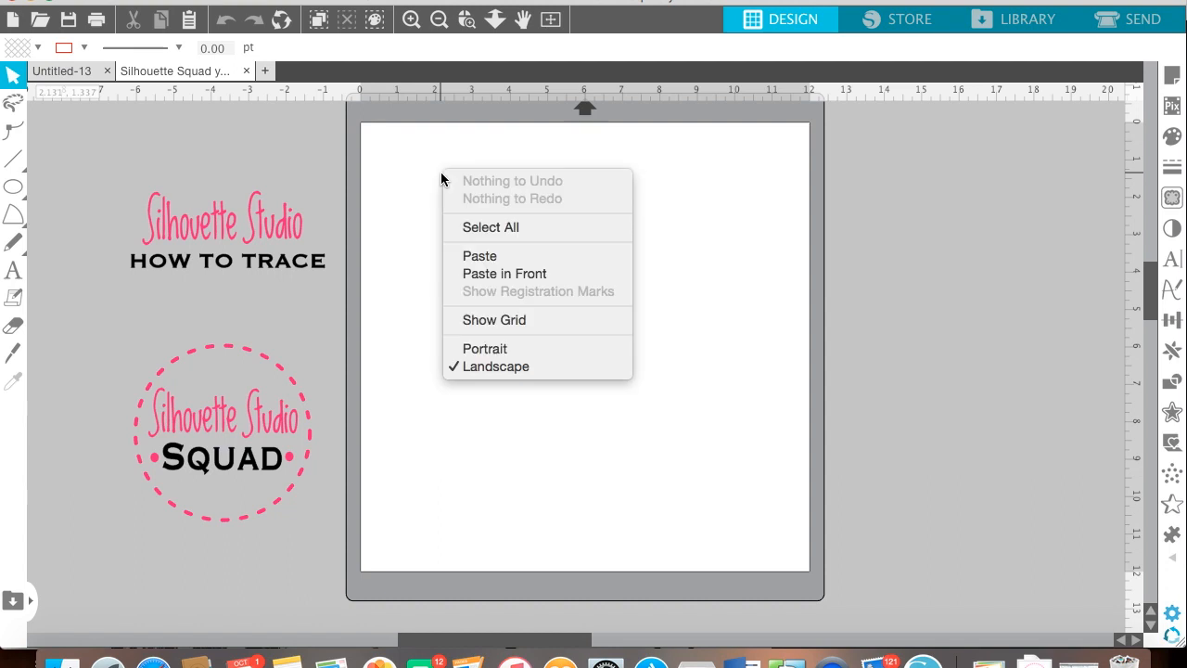
click(480, 256)
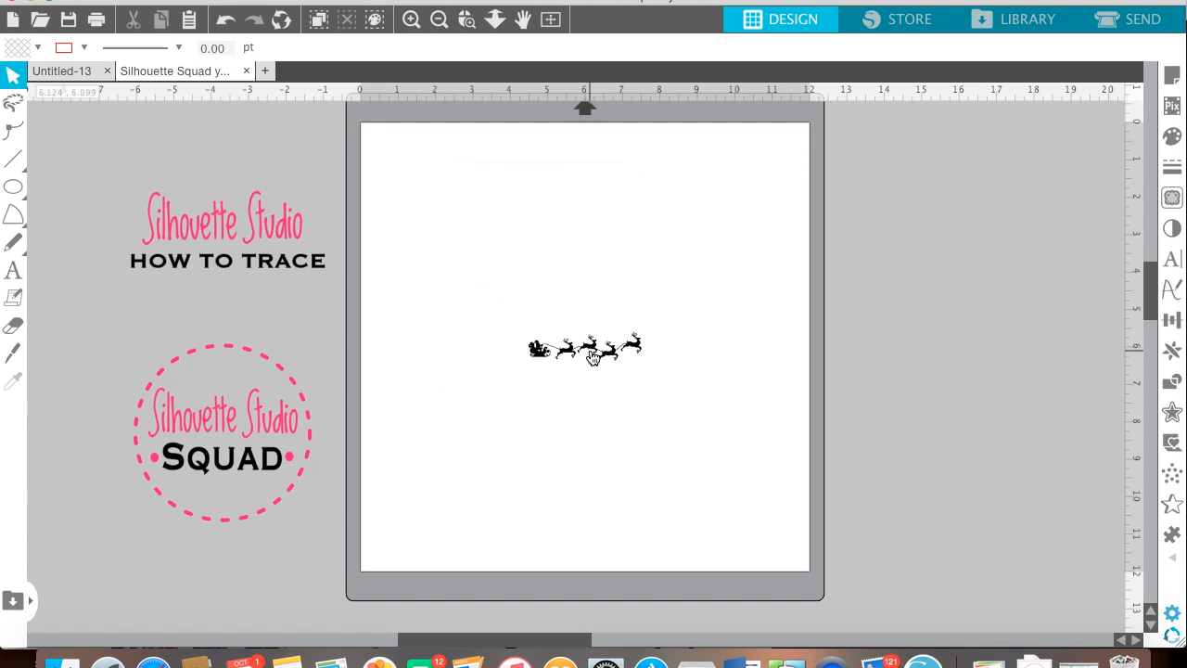
drag(598, 337, 495, 229)
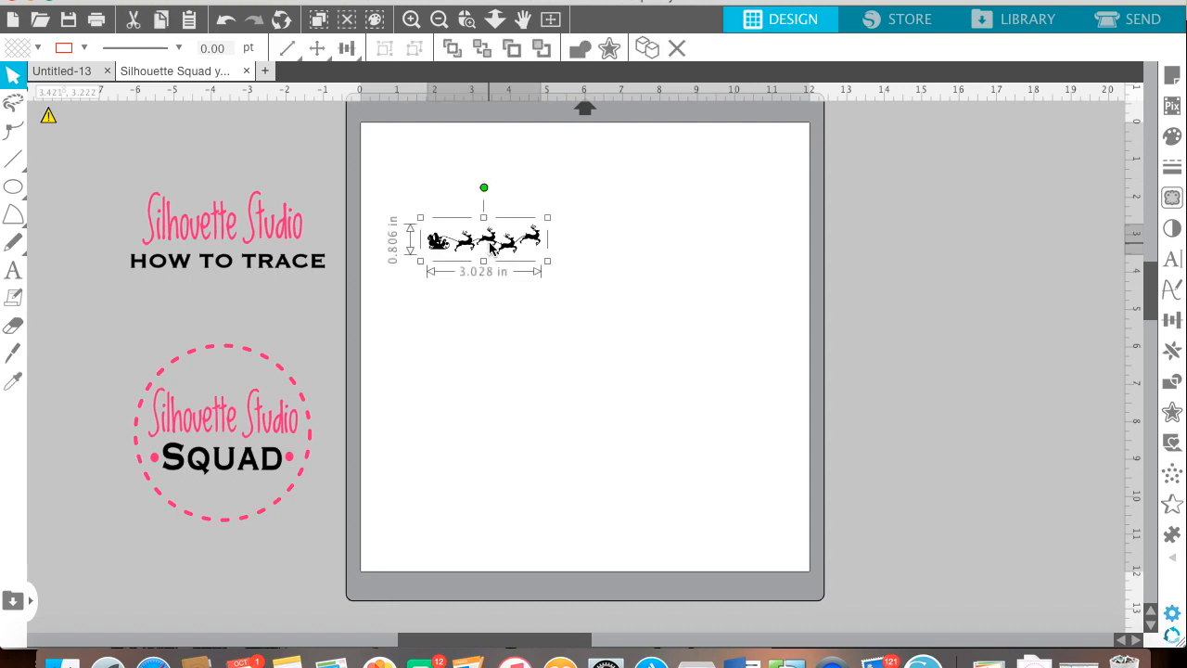
drag(550, 264, 896, 523)
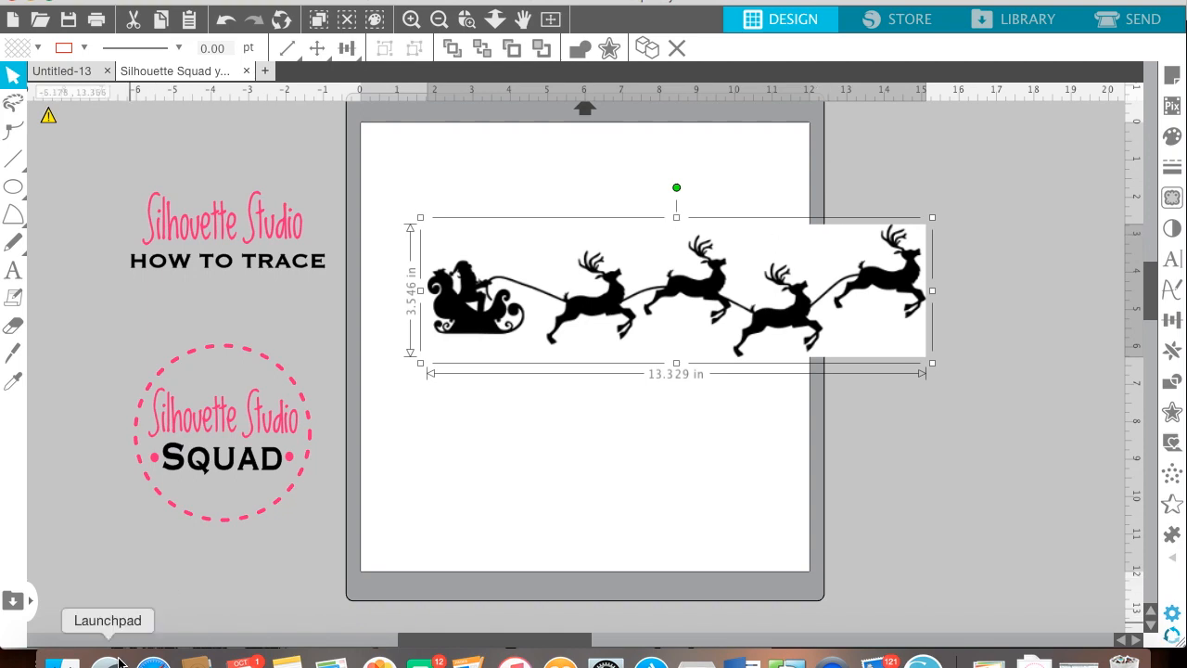
click(153, 661)
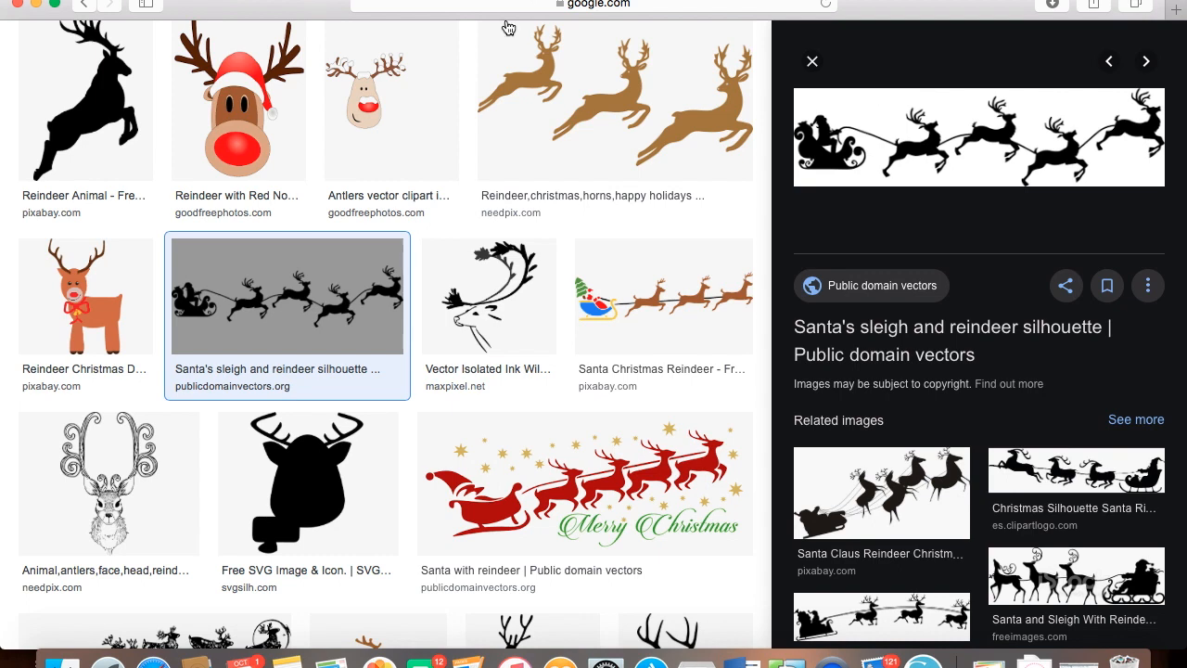
click(922, 657)
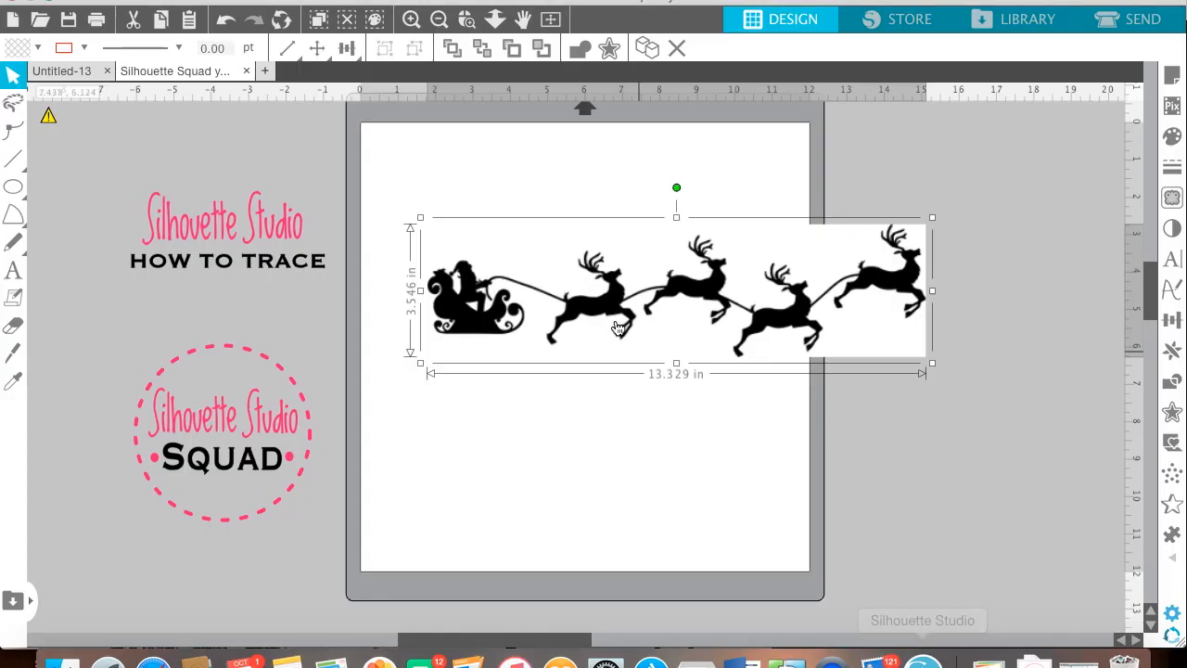
Resize the sleigh image to about 11.5 in wide and position it across the page so it fits within the cutting area.
drag(651, 260, 561, 332)
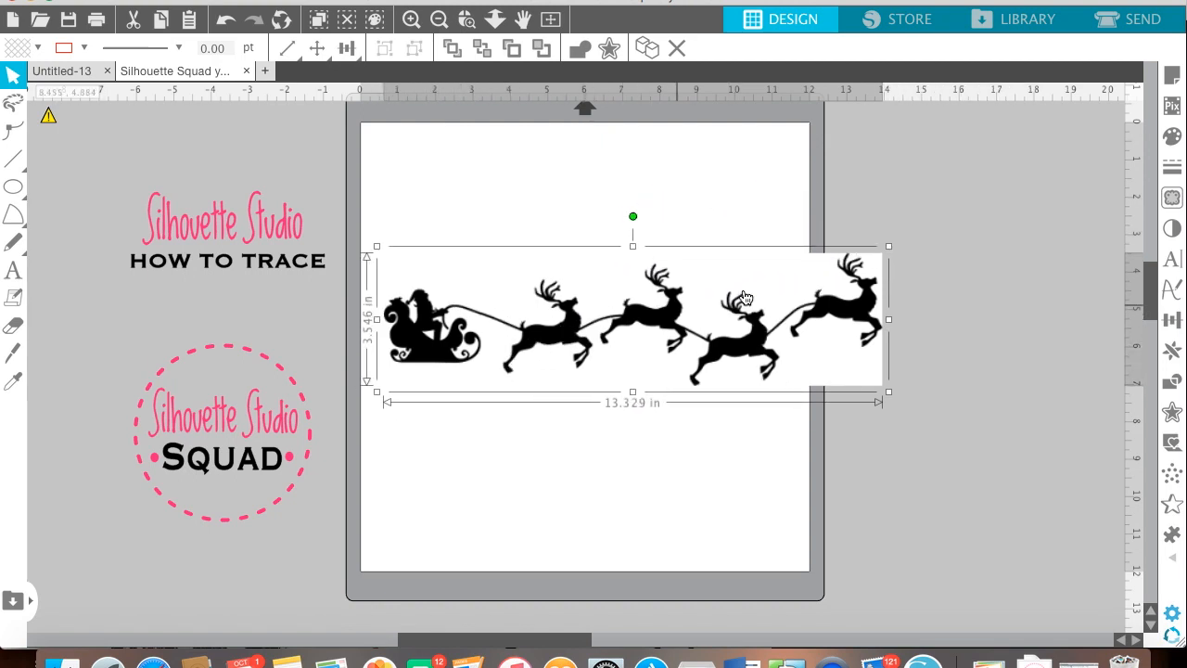
drag(891, 245, 762, 266)
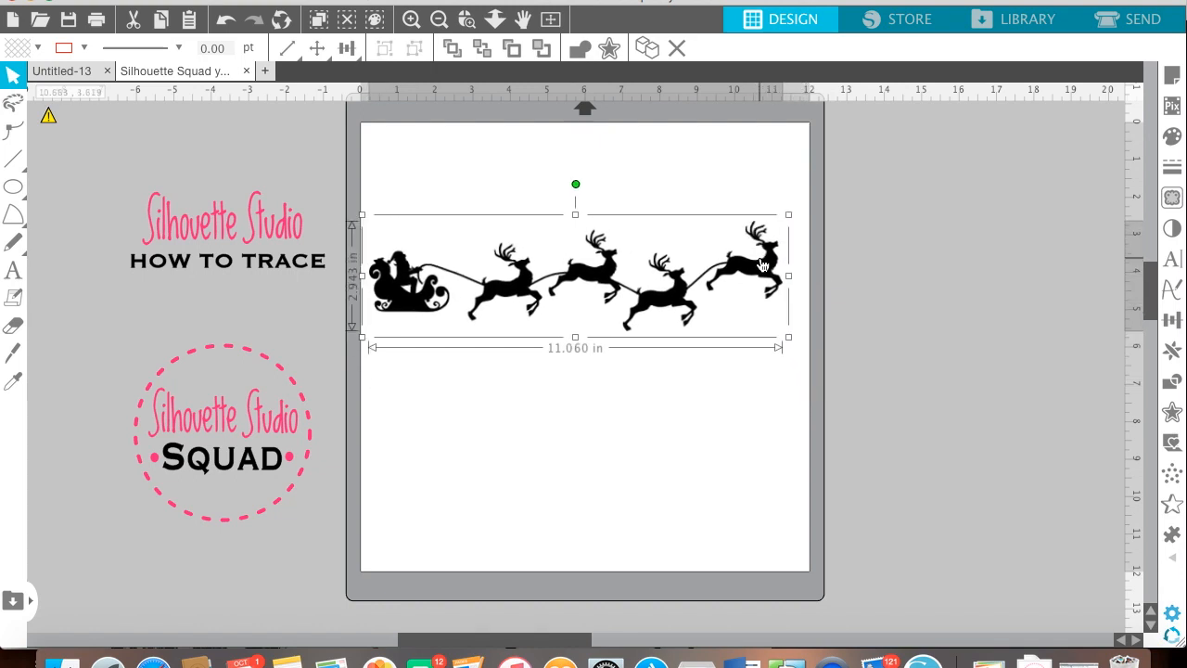
drag(788, 215, 804, 212)
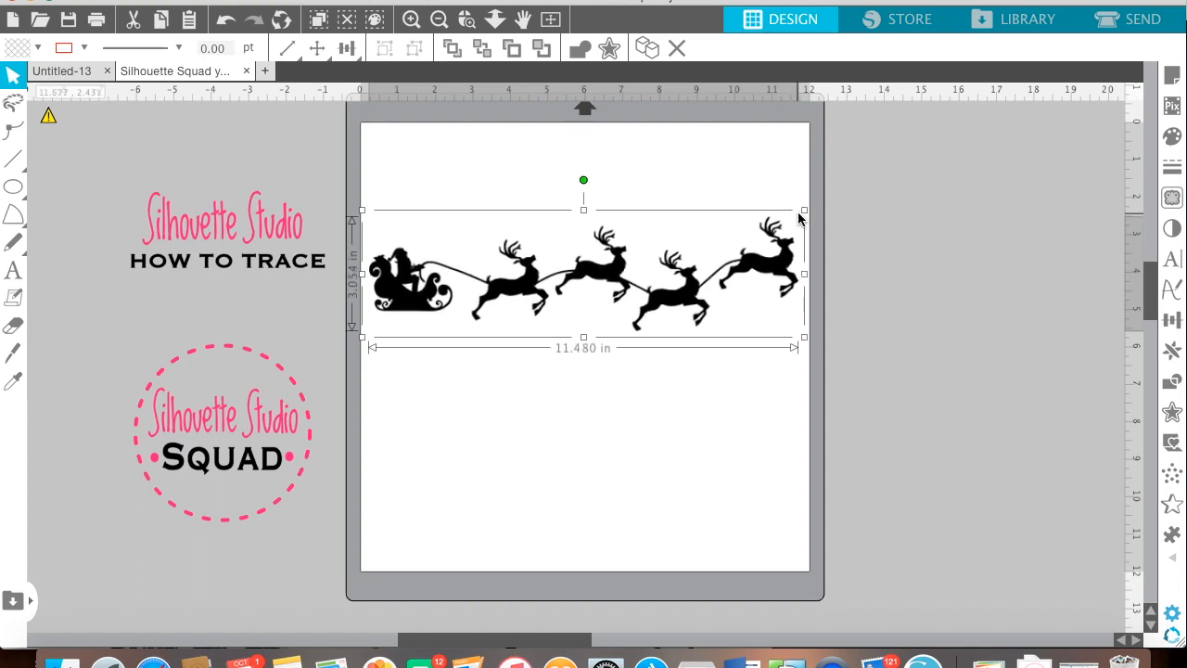
drag(747, 288, 780, 310)
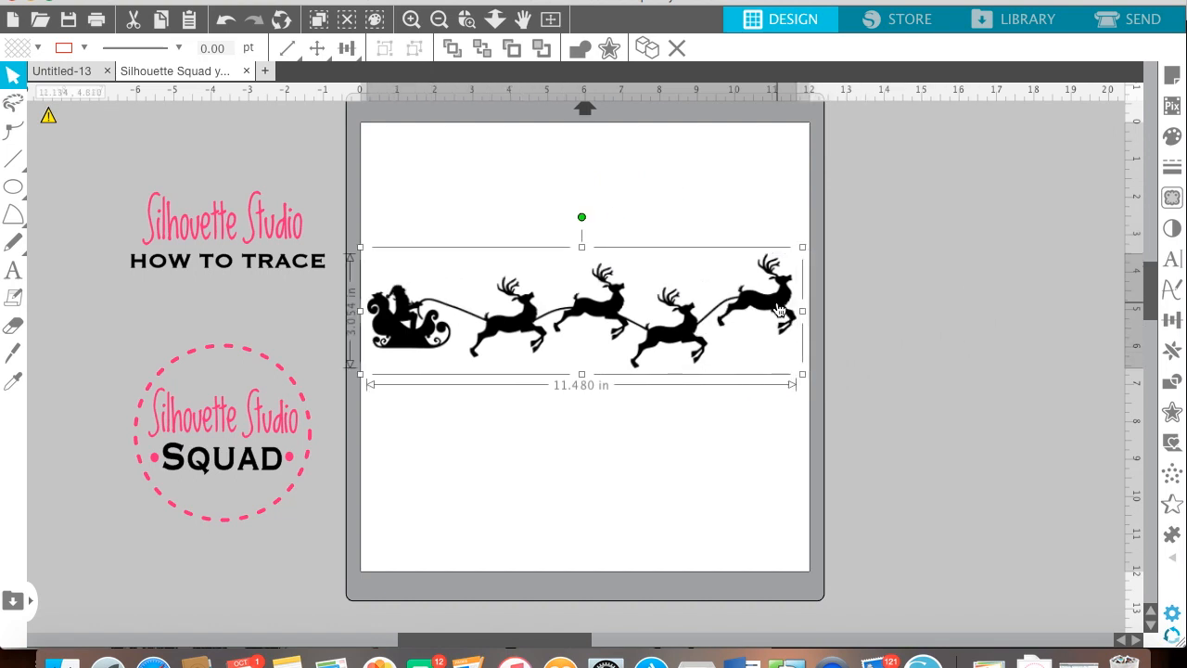
Check the cut lines of the untraced sleigh image in the send view and return to the design view.
click(1140, 28)
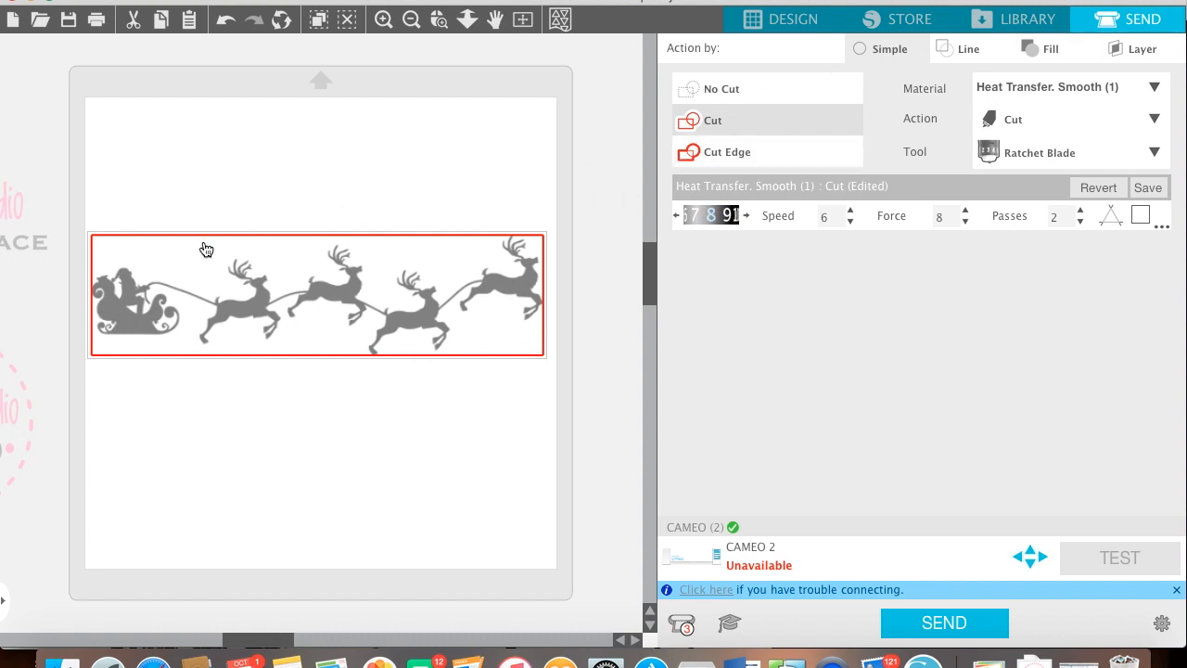
click(790, 25)
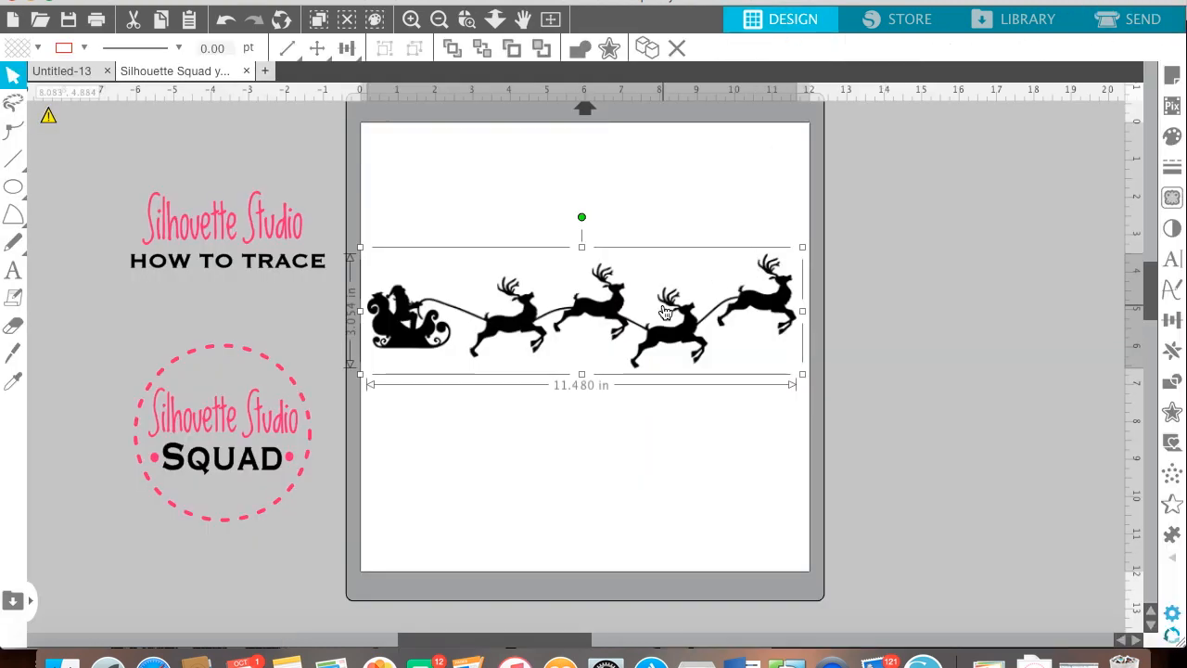
click(701, 419)
click(691, 345)
Define a trace area about 11.8 by 3.2 in around the whole sleigh and reindeer image.
click(1174, 198)
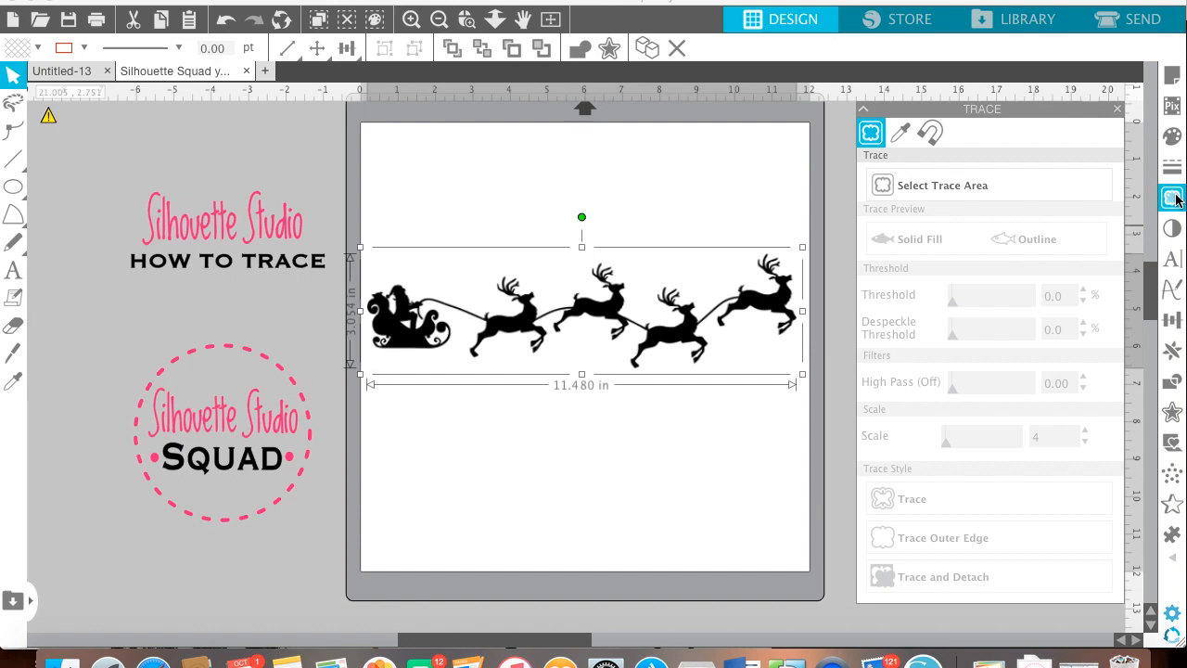
click(878, 192)
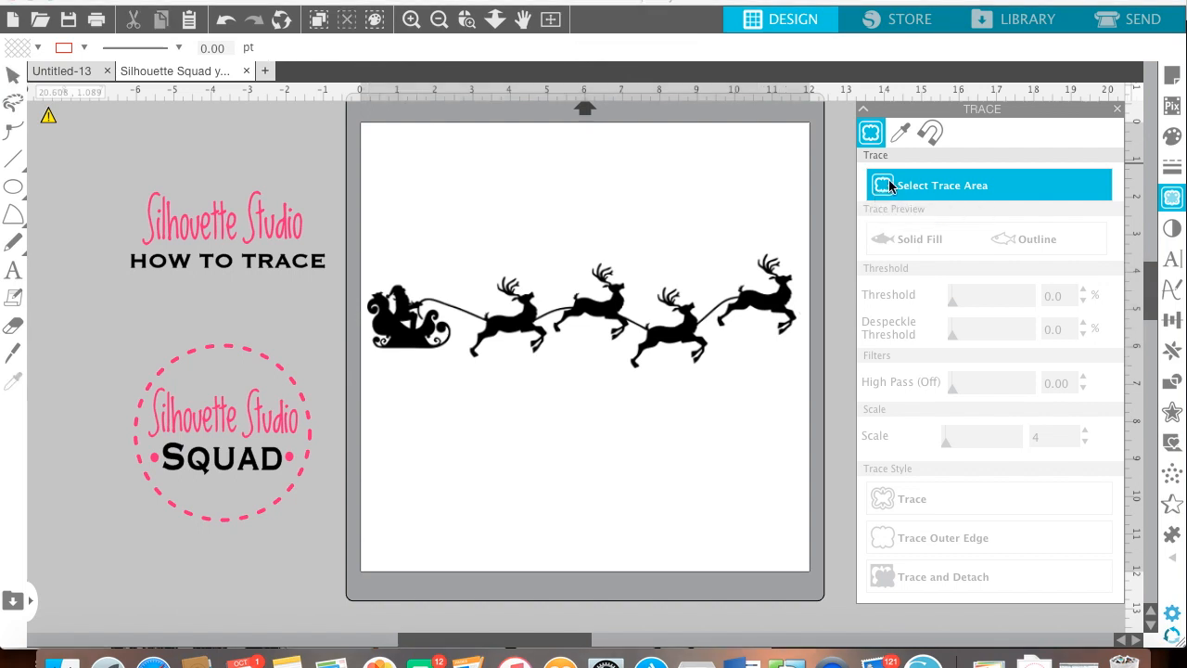
click(361, 252)
mouse_move(411, 318)
mouse_down()
mouse_move(521, 360)
mouse_move(803, 373)
mouse_up()
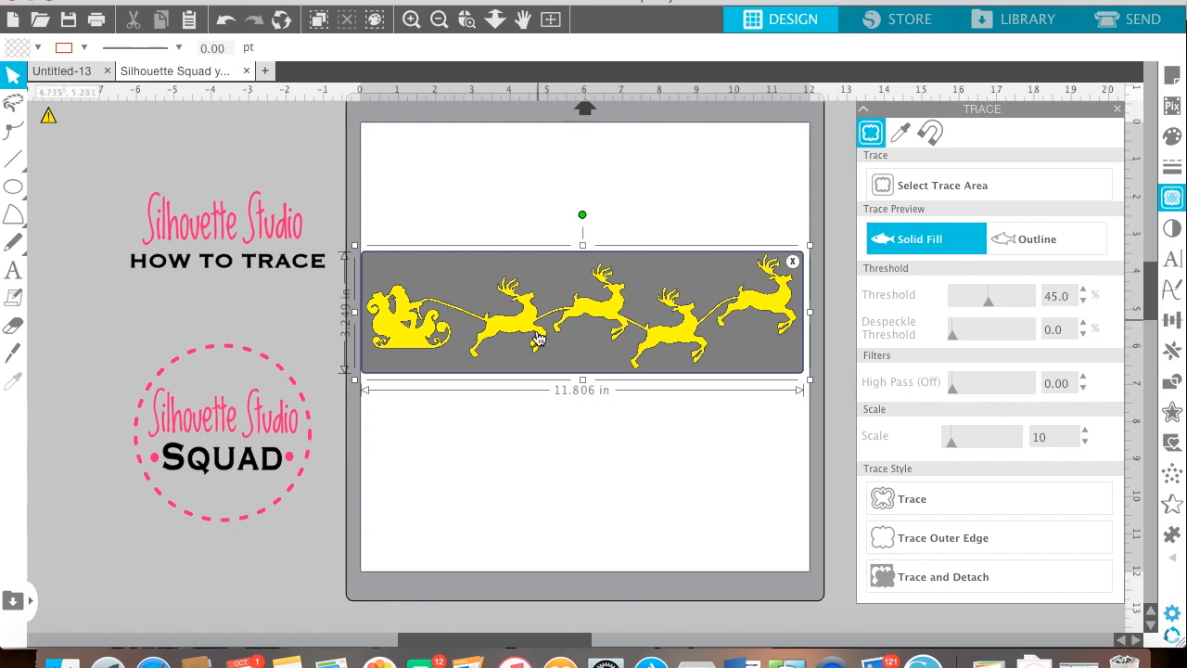
Raise the trace threshold to 60% and trace the sleigh and reindeer image to create its cut lines.
click(1082, 290)
click(1082, 291)
click(1082, 290)
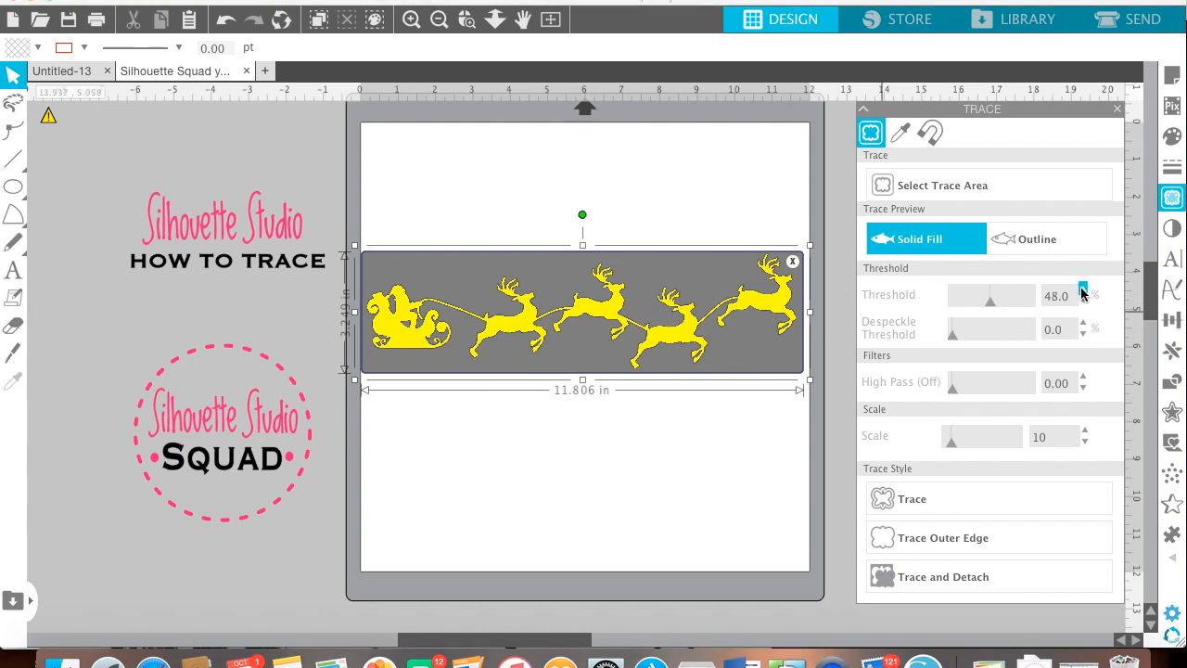
click(1082, 290)
click(1082, 291)
click(1081, 291)
click(1082, 290)
click(1082, 291)
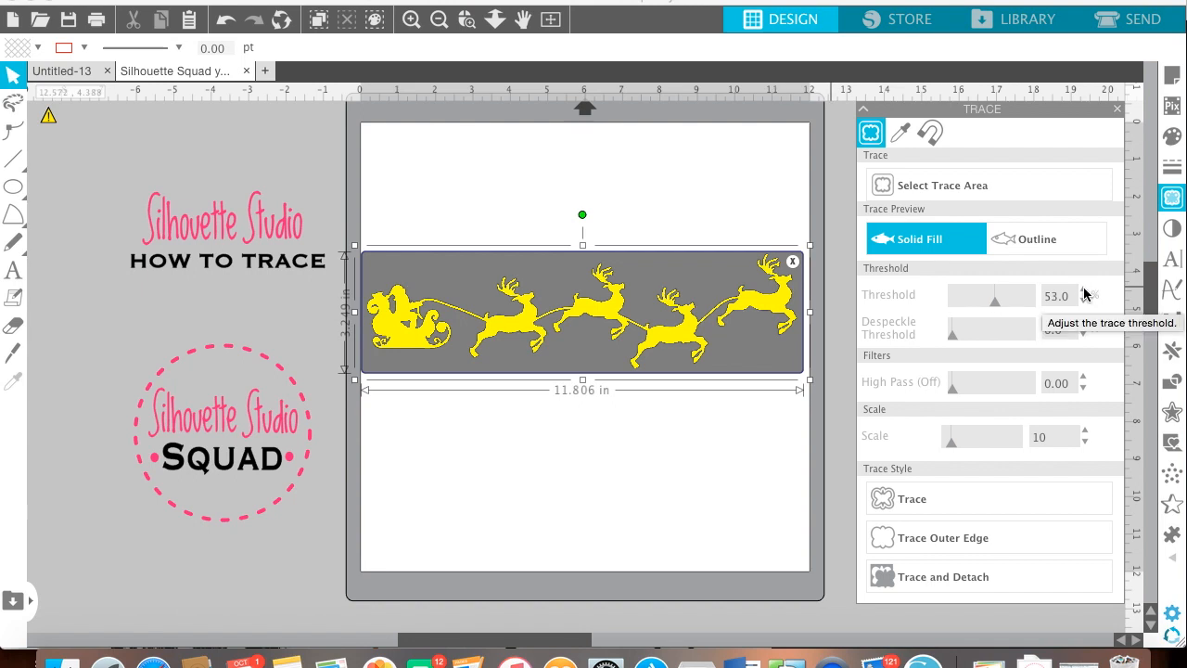
drag(1082, 291, 1083, 291)
click(1084, 291)
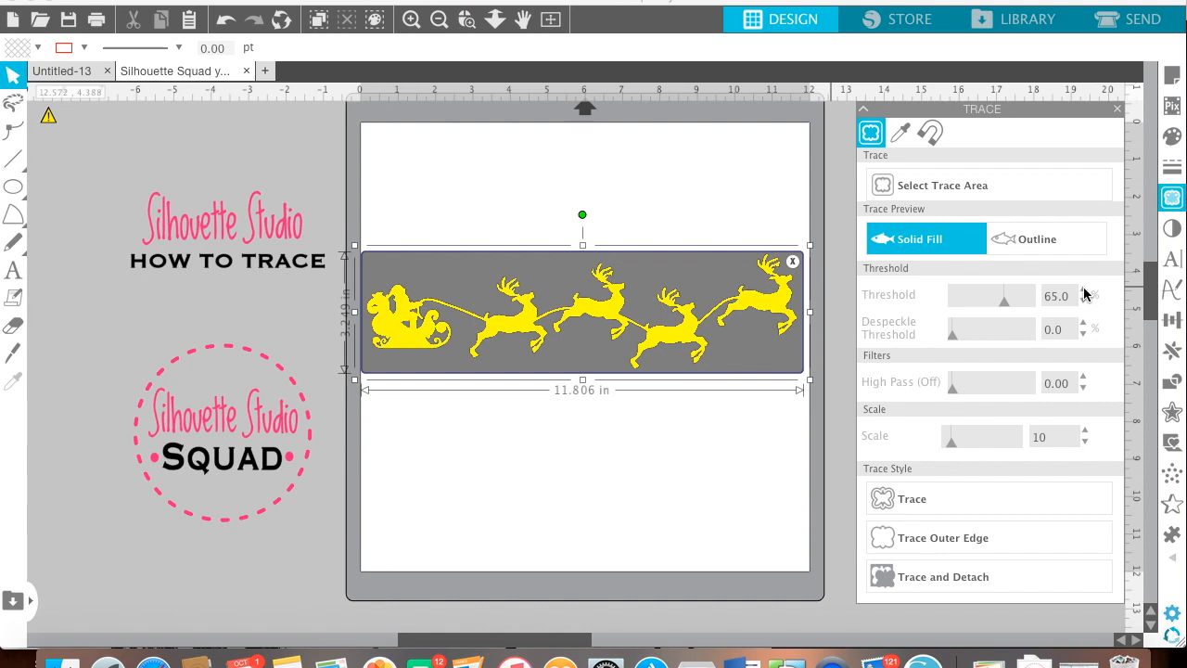
click(1084, 300)
click(1084, 301)
click(1083, 300)
click(1083, 301)
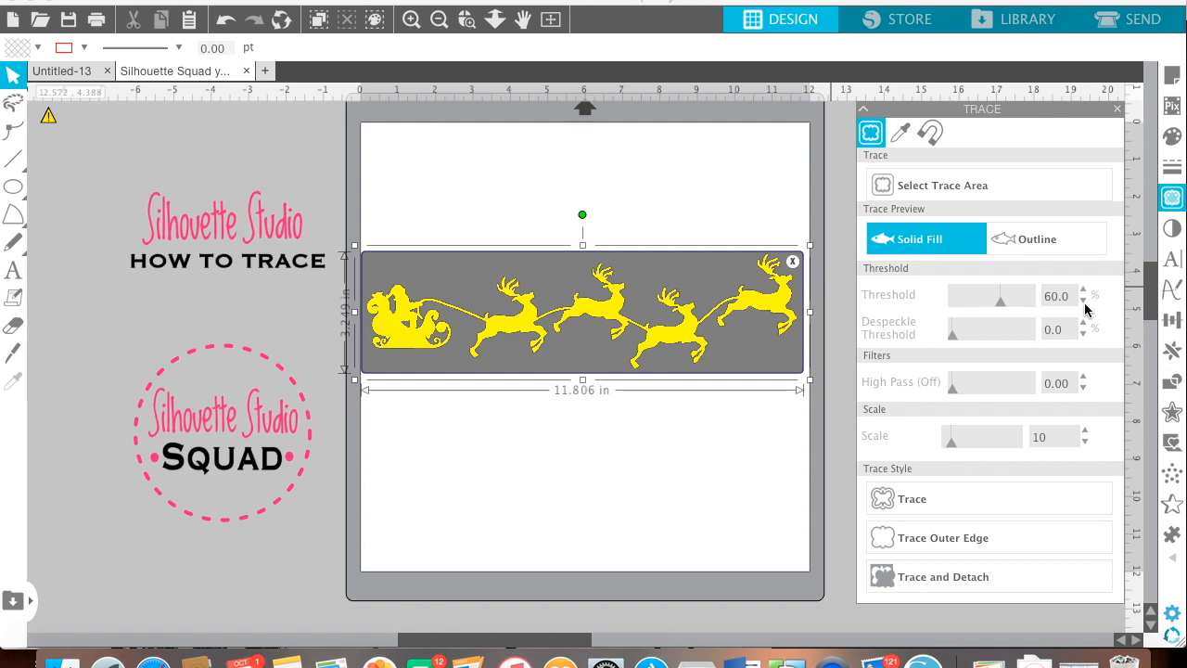
click(885, 505)
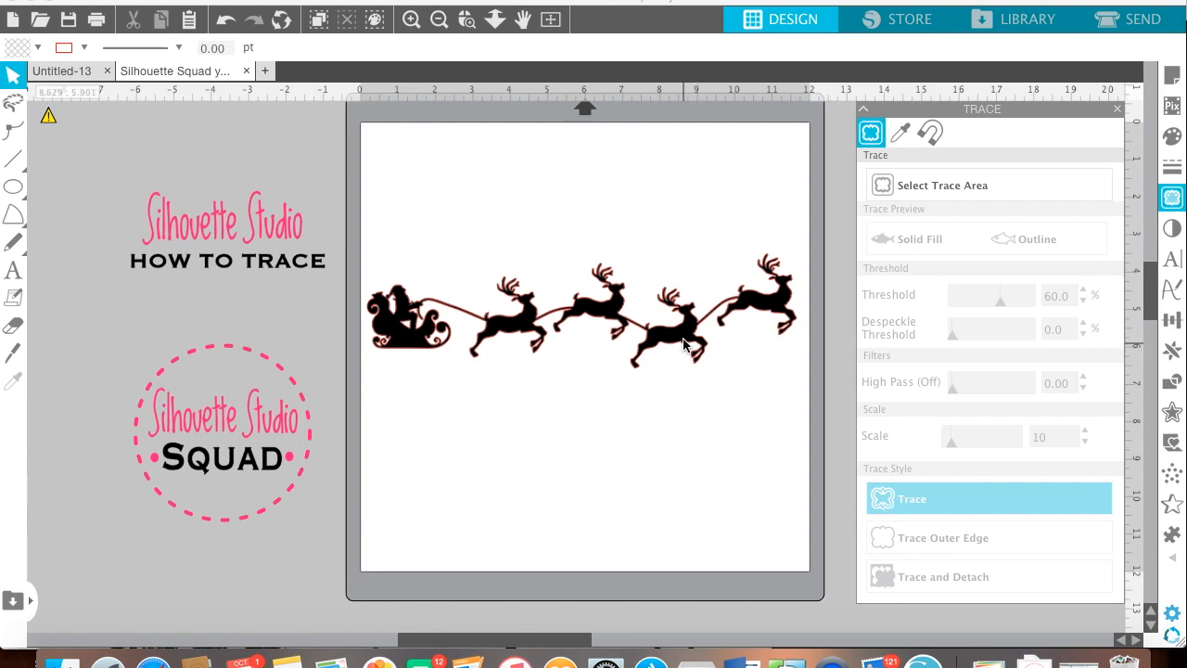
Move the original sleigh image off the page below the Squad logo and shrink it to about 6.3 in wide.
mouse_move(678, 339)
mouse_down()
mouse_move(614, 381)
mouse_move(629, 453)
mouse_move(612, 547)
mouse_move(392, 568)
mouse_move(365, 586)
mouse_move(285, 598)
mouse_move(400, 582)
mouse_up()
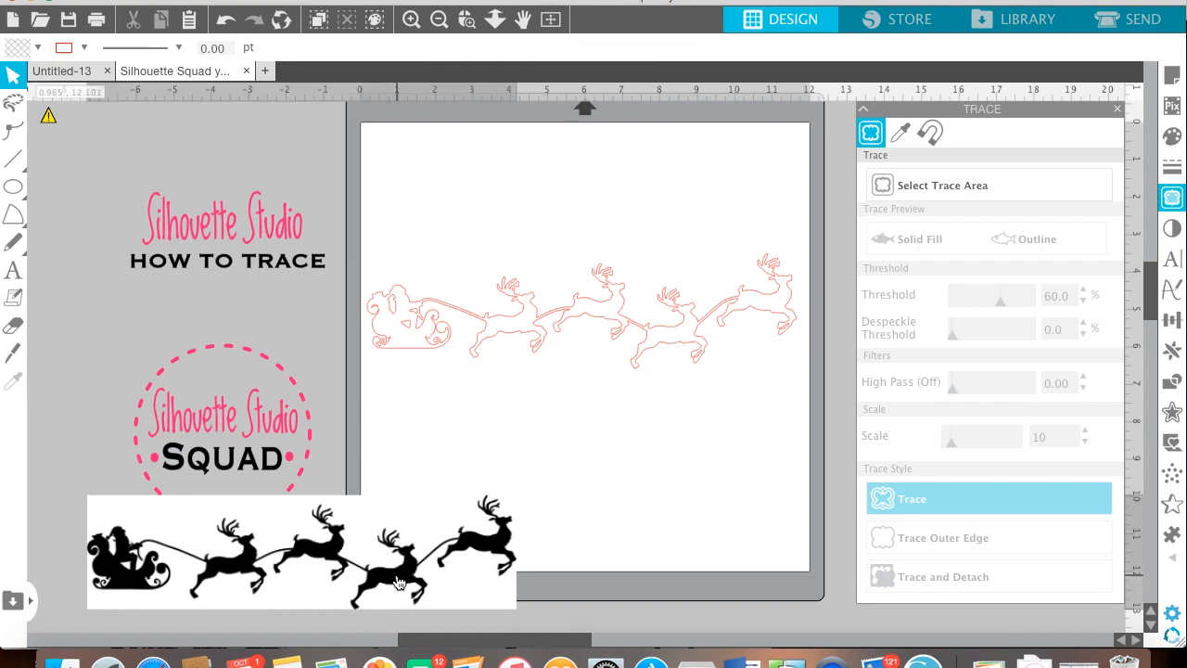
drag(524, 487, 329, 539)
drag(278, 582, 250, 575)
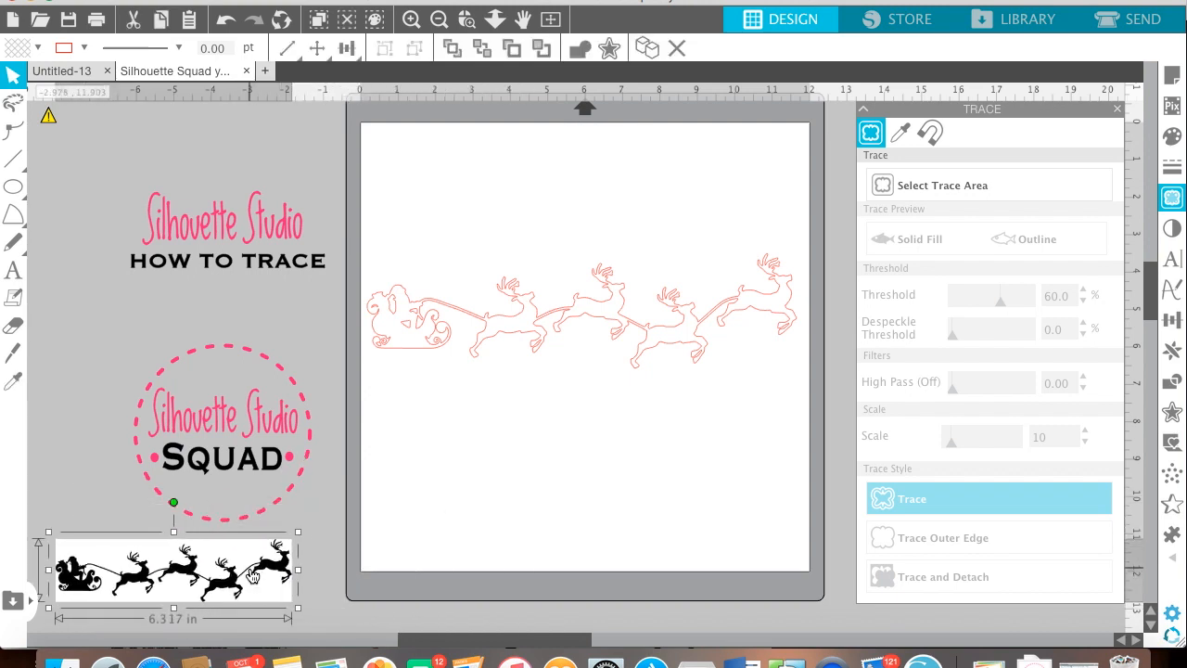
Give the traced sleigh and reindeer outline a solid black fill and a black line color.
click(508, 340)
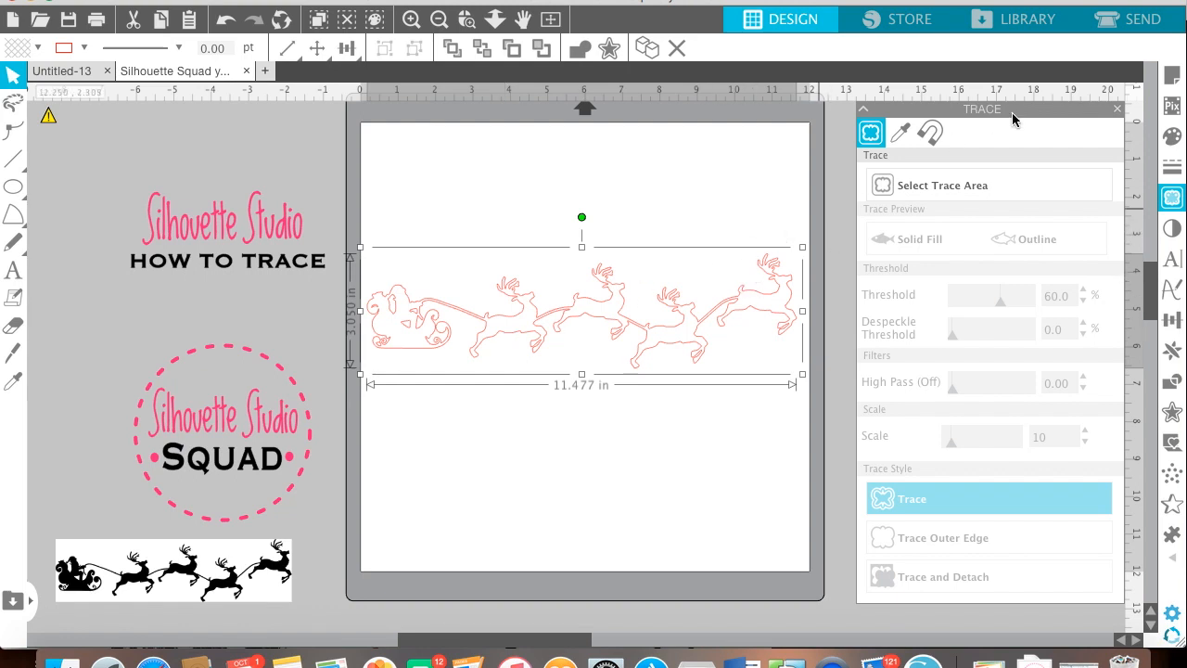
click(1172, 135)
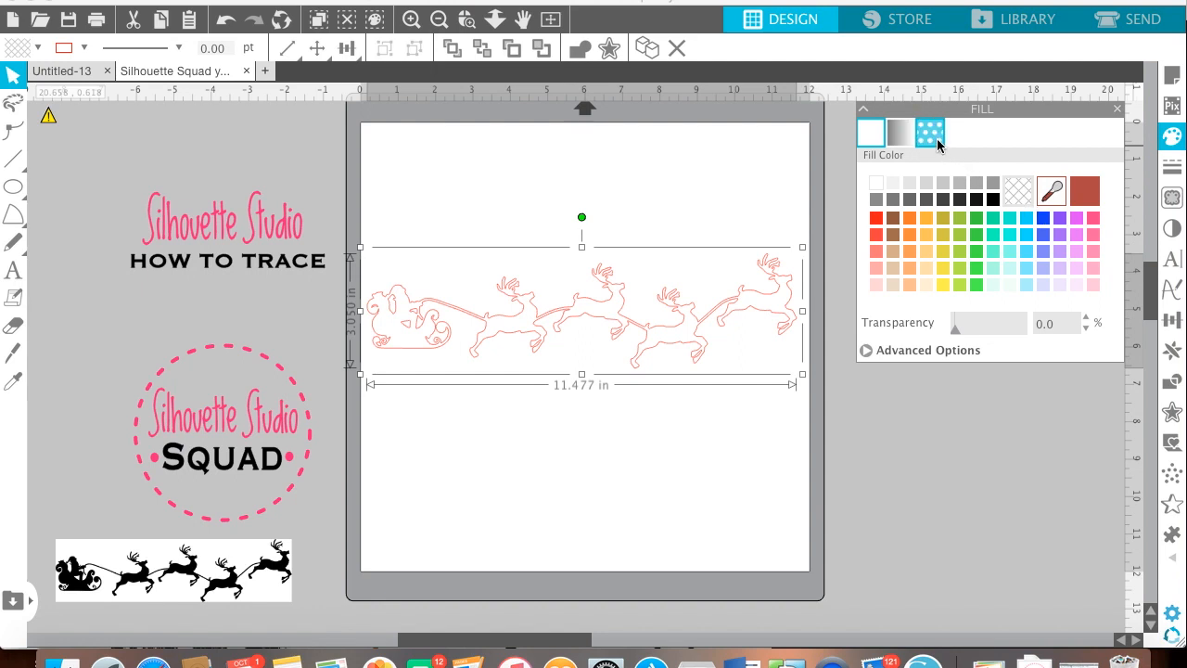
click(993, 200)
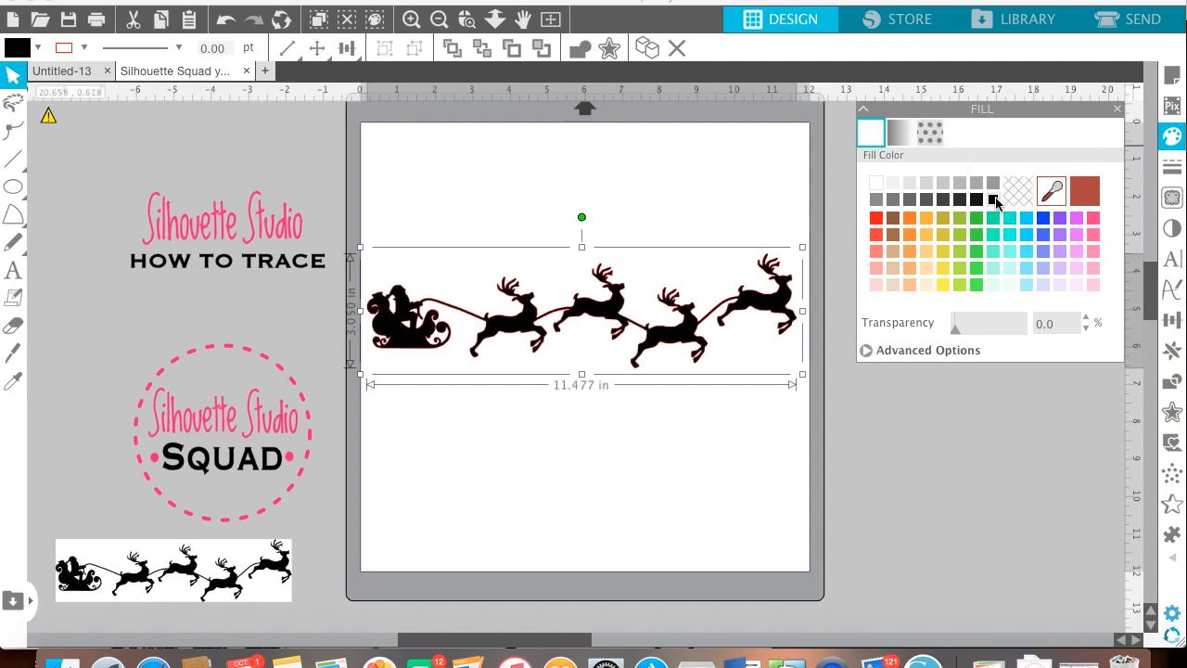
click(1172, 167)
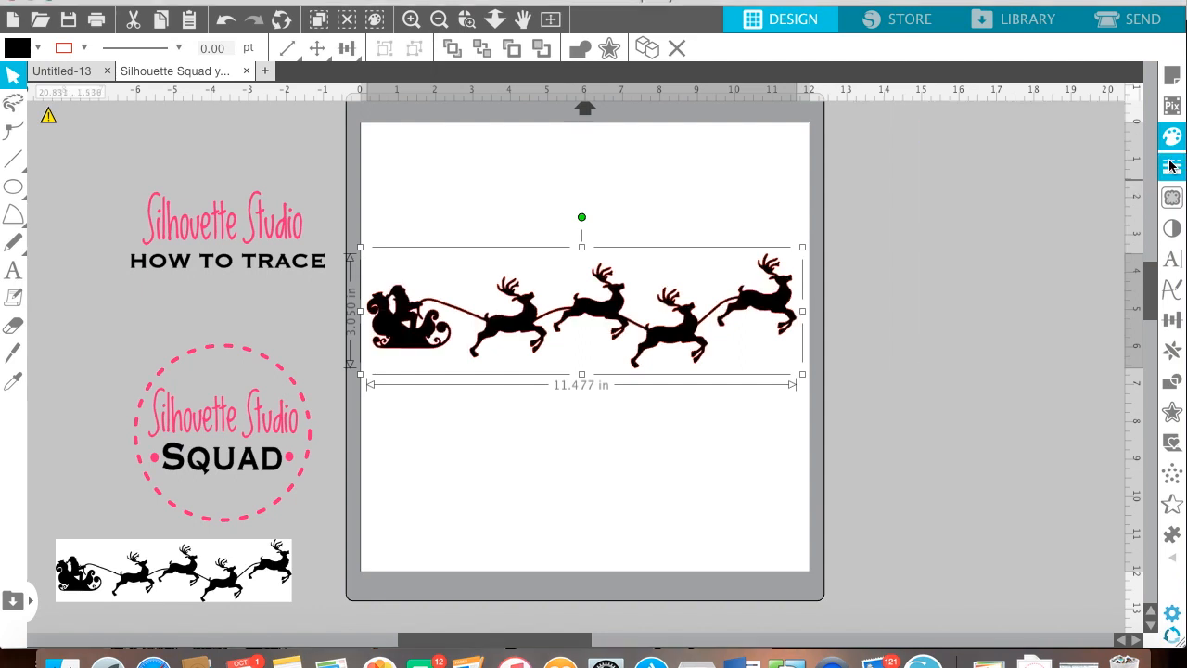
click(900, 131)
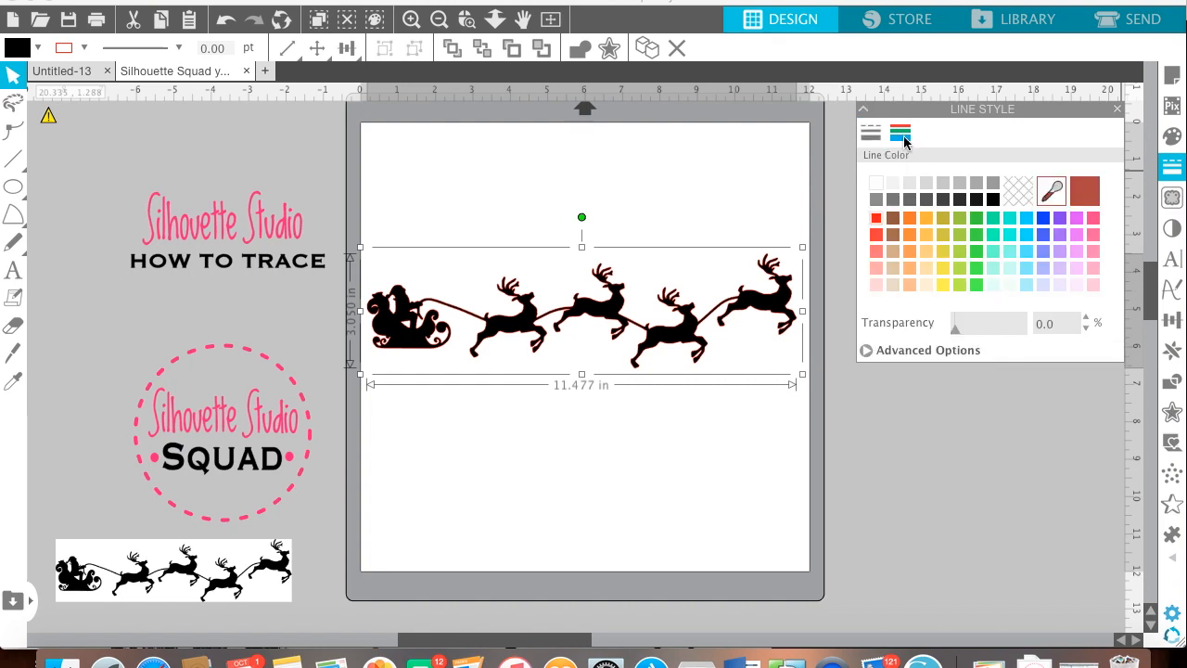
click(994, 200)
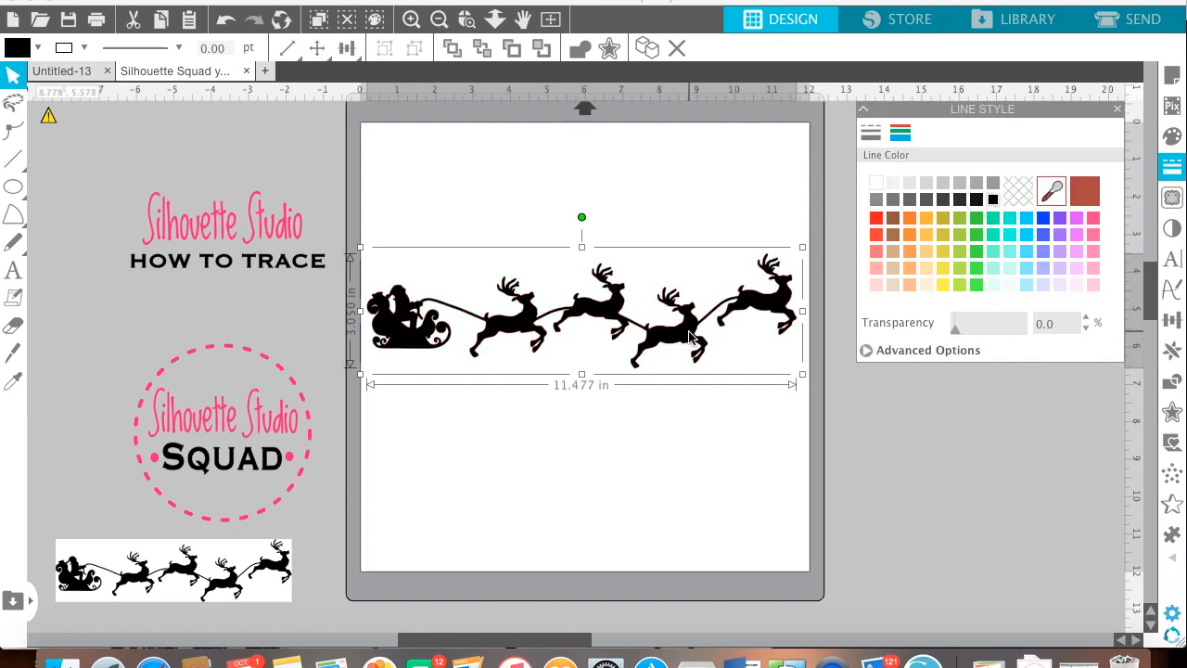
Check the cut lines of the traced sleigh in the send view and return to the design view.
click(1147, 20)
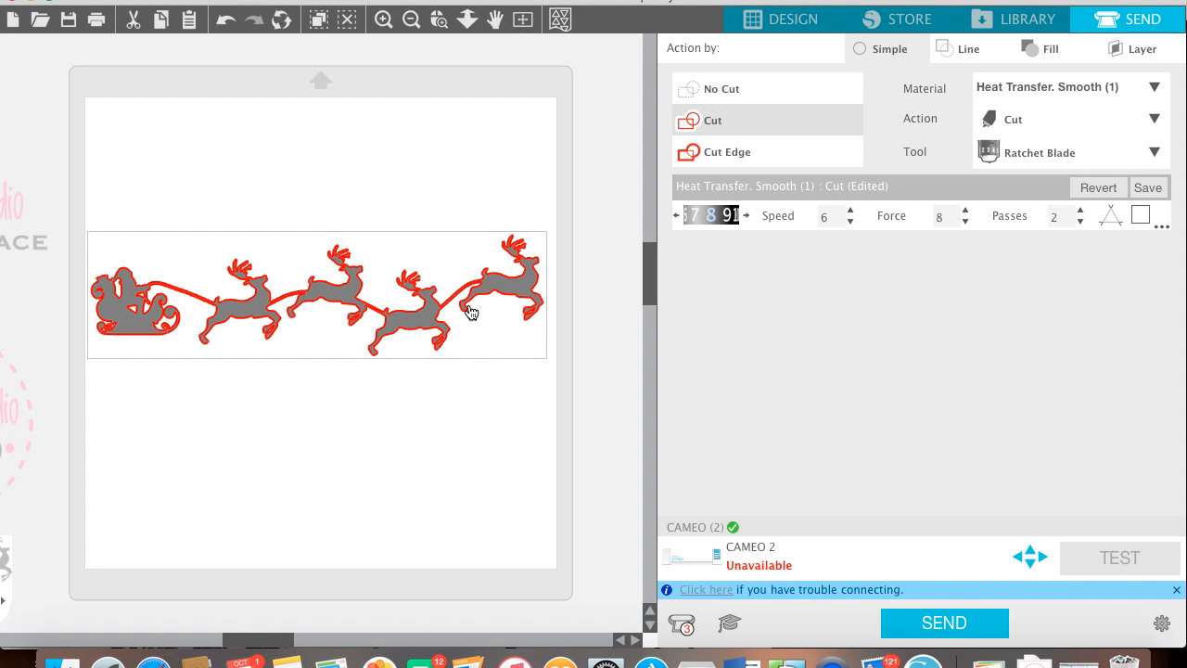
click(781, 18)
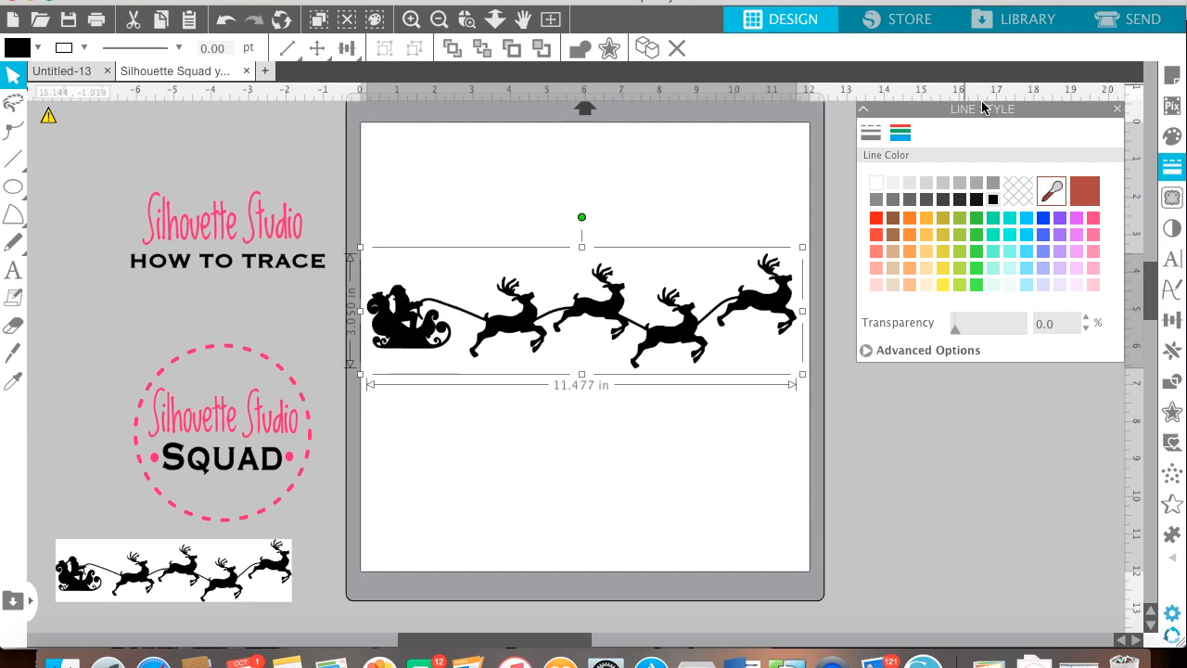
Try the purple paisley and red checkered fill patterns on the traced sleigh, then apply the gold glitter pattern.
click(1172, 140)
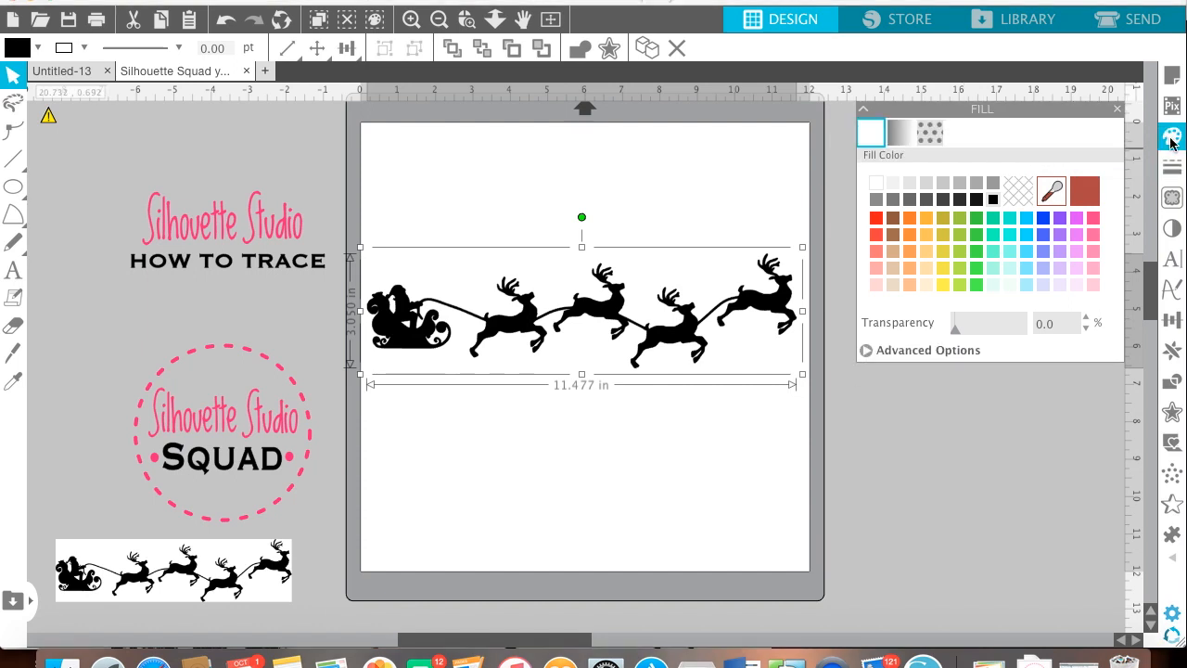
click(929, 133)
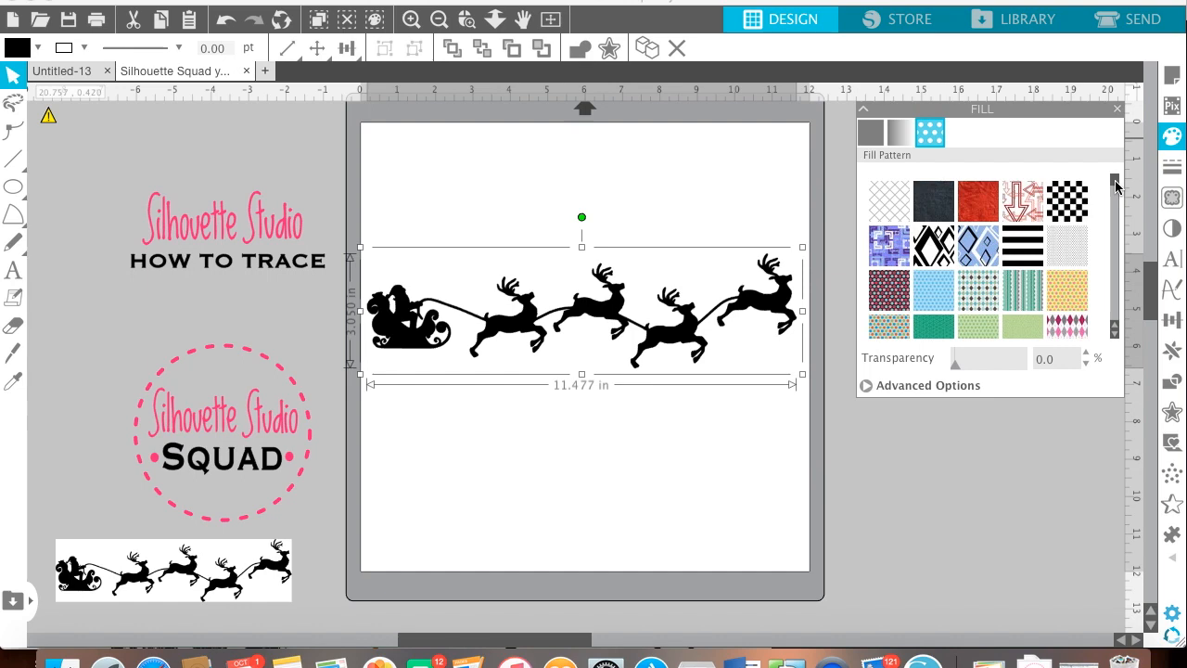
scroll(1116, 191, down, 1)
drag(1116, 191, 1110, 222)
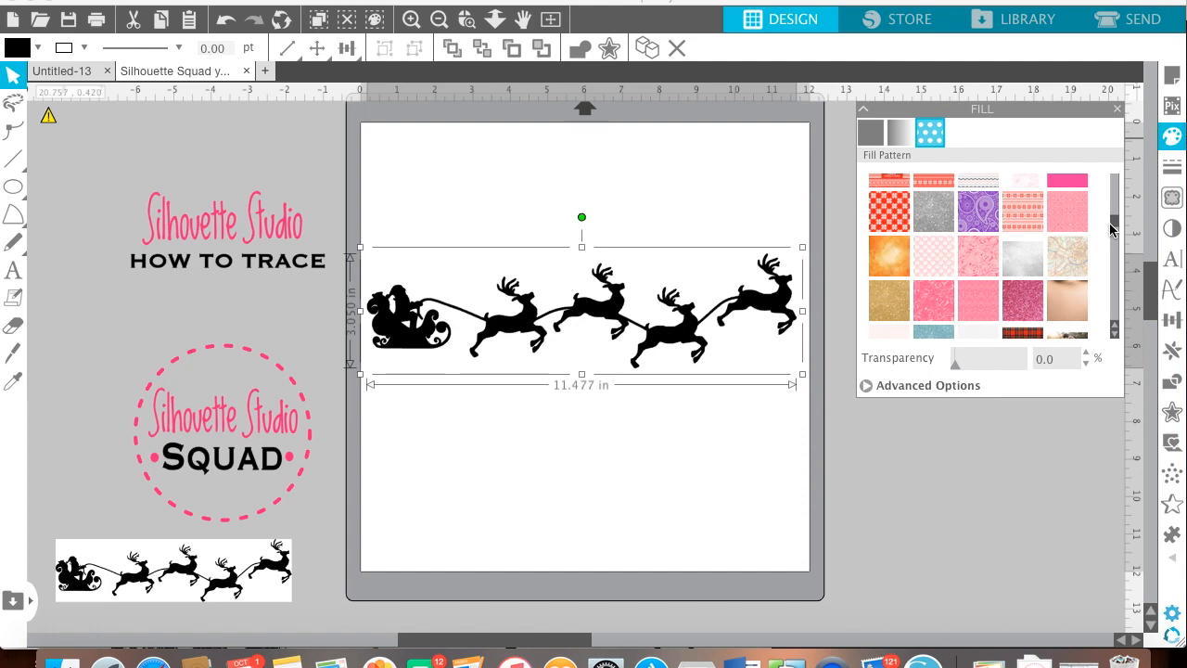
click(979, 215)
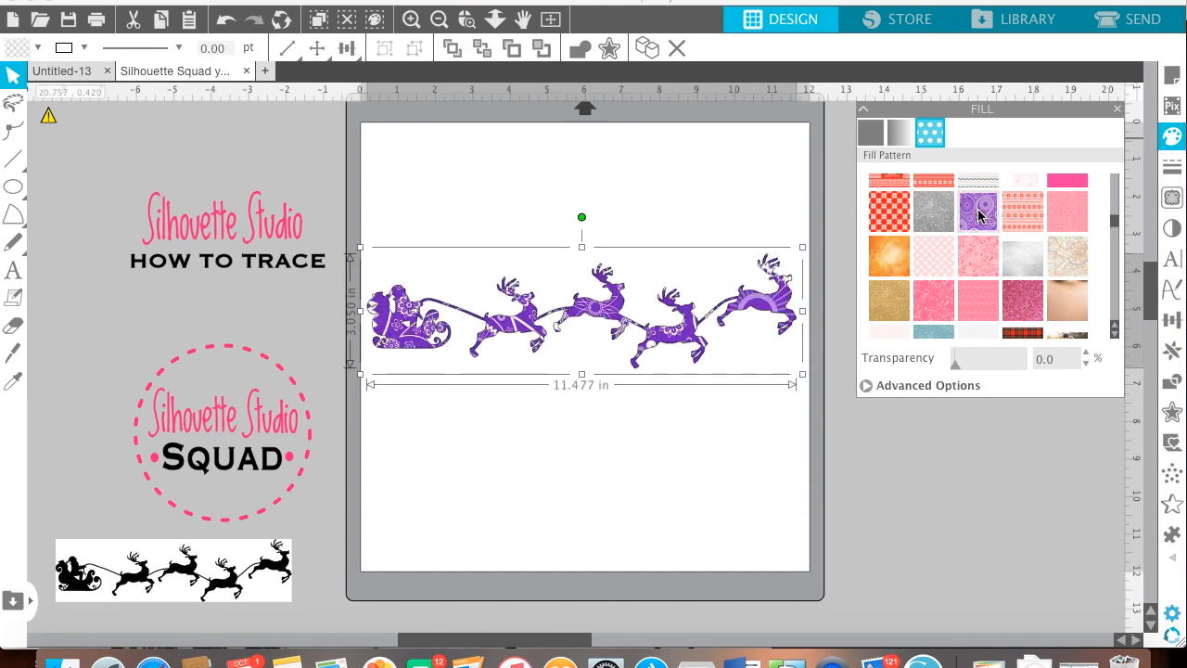
click(886, 219)
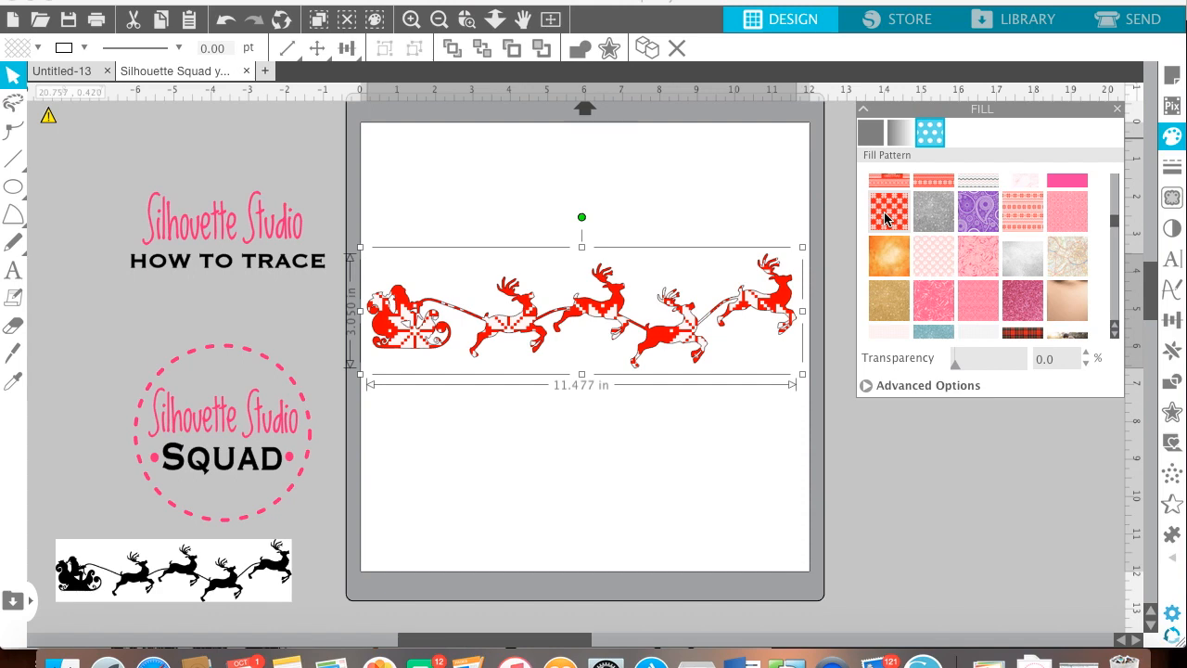
click(903, 314)
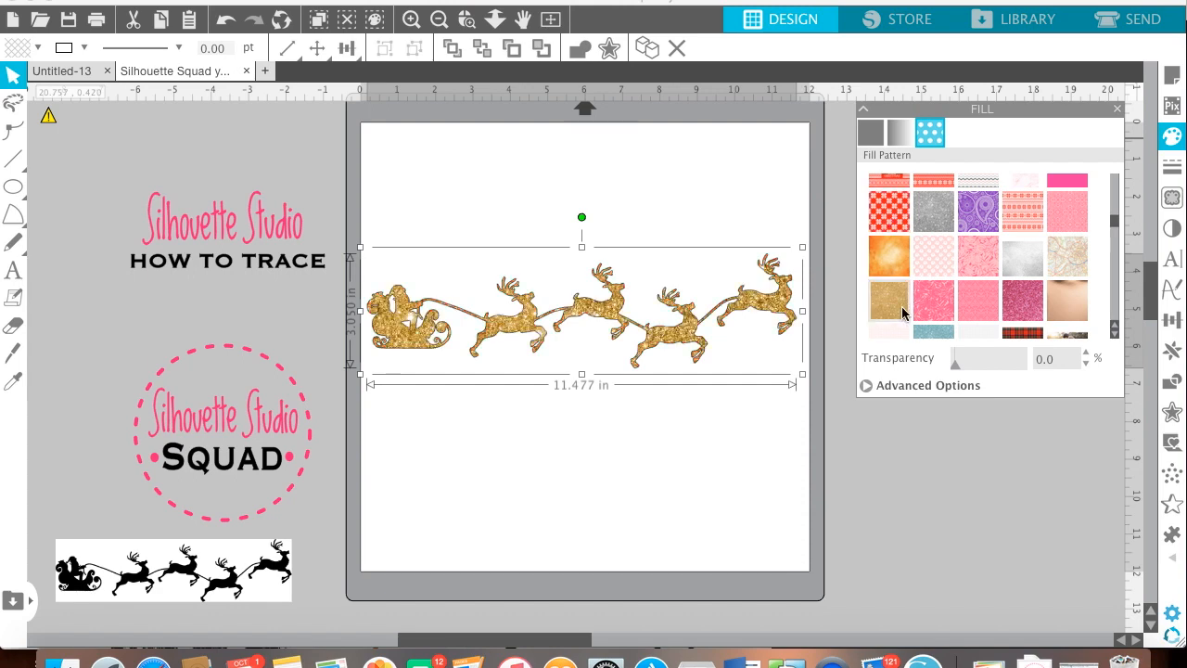
Change the line color of the gold sleigh design to pale beige.
click(1172, 167)
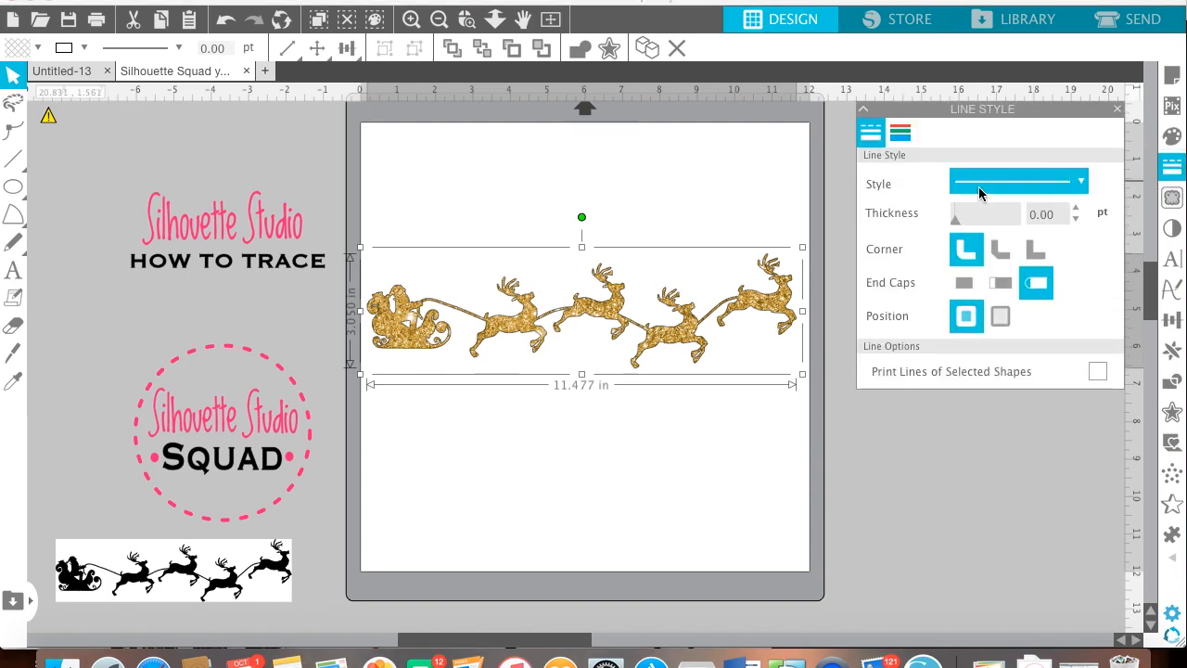
click(900, 131)
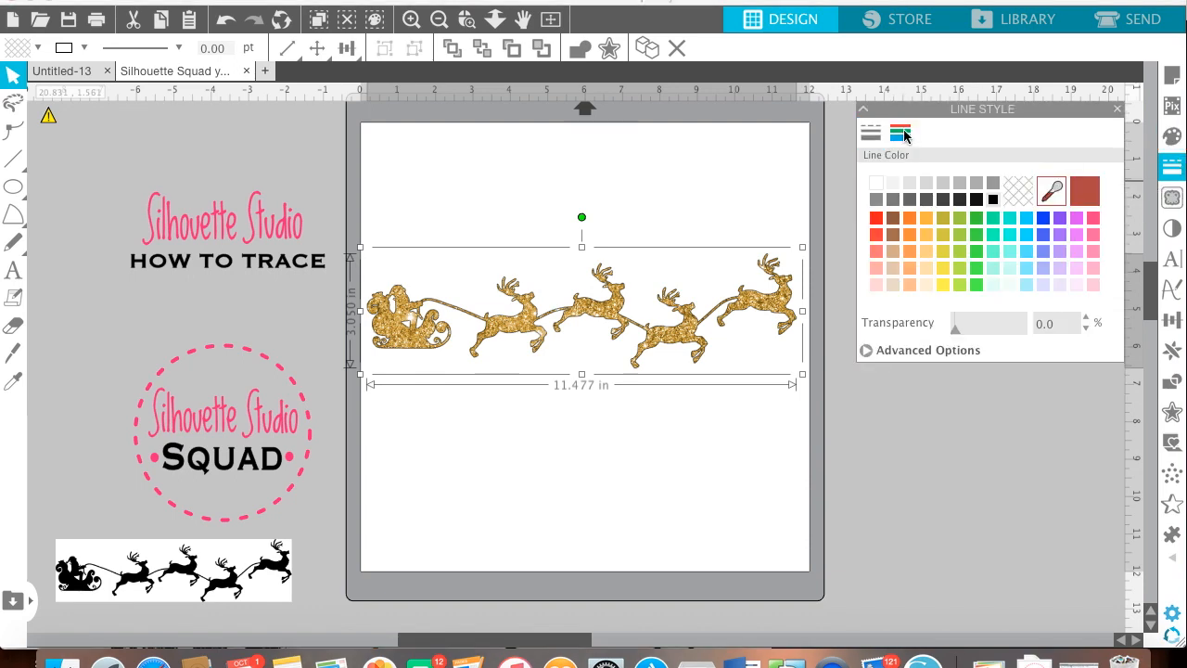
click(895, 282)
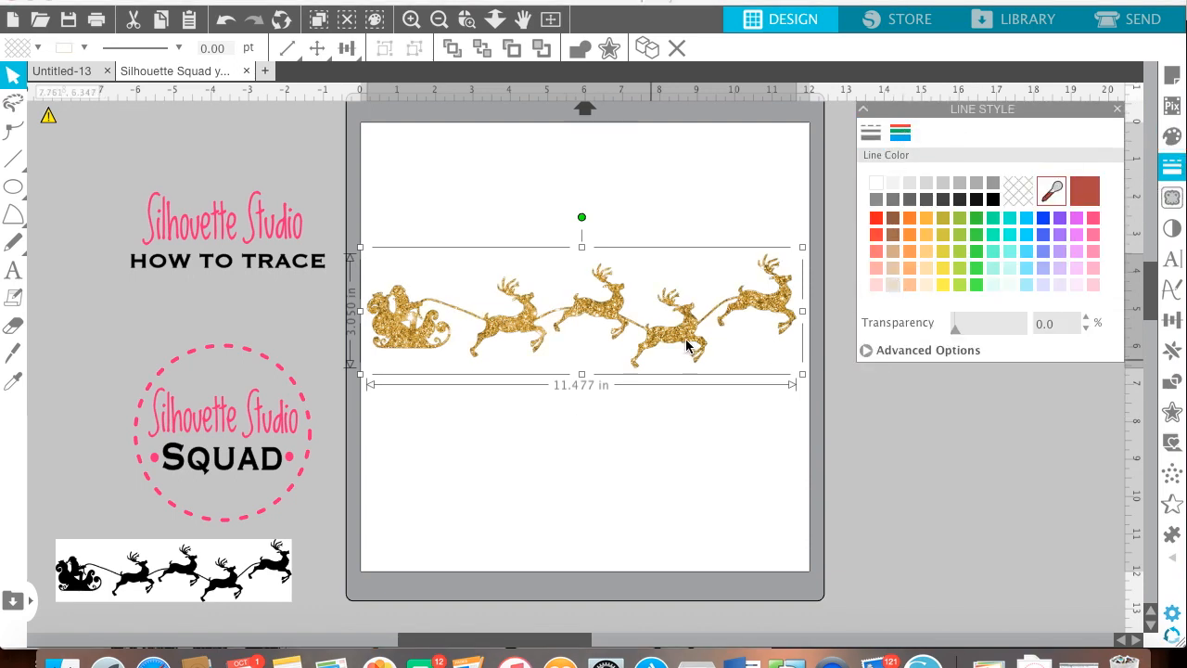
Shrink the gold sleigh design to about 8.9 in wide and move it to the upper left of the page.
mouse_move(687, 345)
mouse_down()
mouse_move(667, 384)
mouse_move(682, 353)
mouse_move(705, 344)
mouse_move(695, 344)
mouse_up()
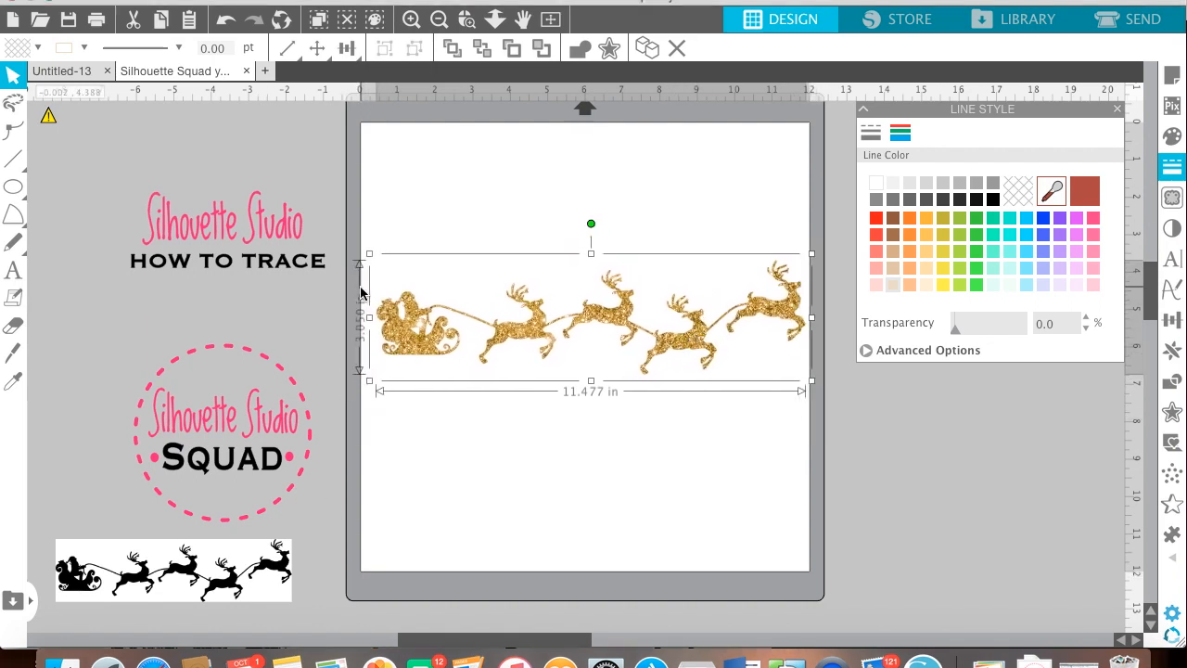
drag(370, 253, 496, 307)
drag(582, 334, 490, 180)
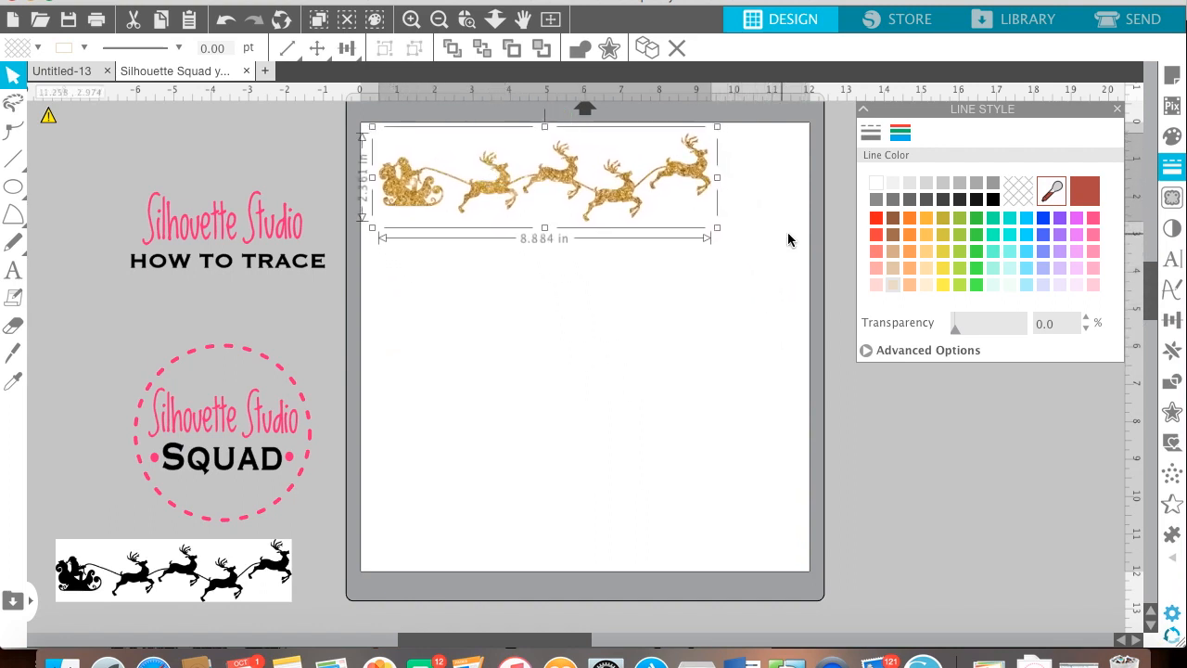
Flip the gold sleigh design horizontally and move it into the upper left corner of the page.
right_click(629, 197)
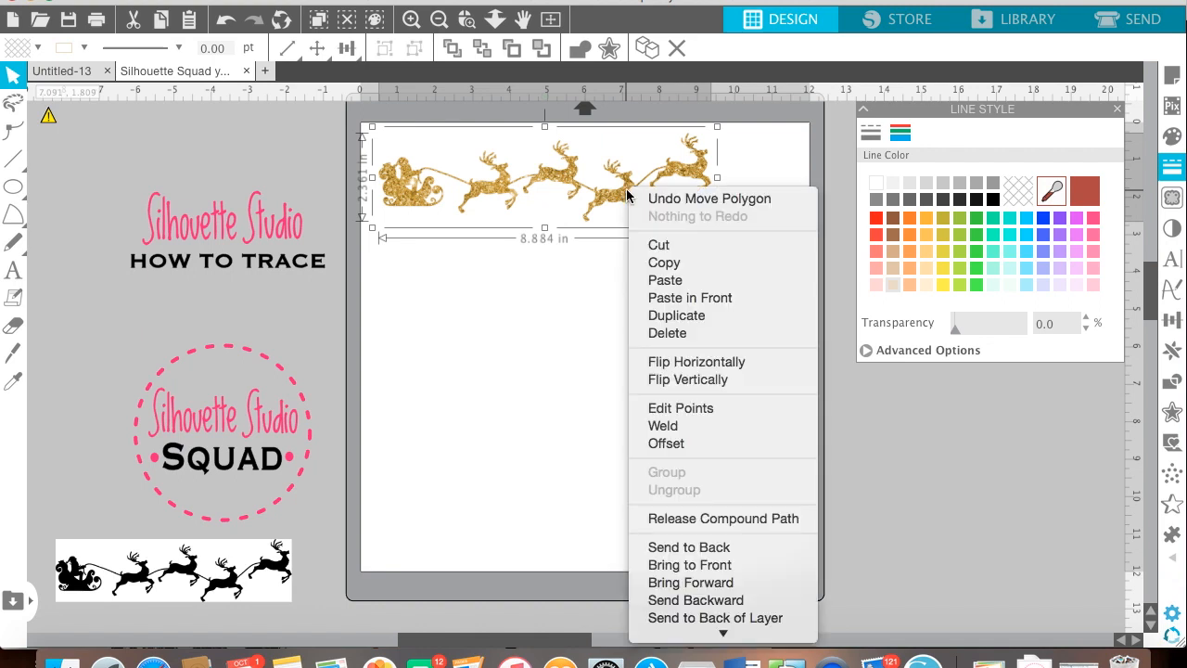
click(654, 358)
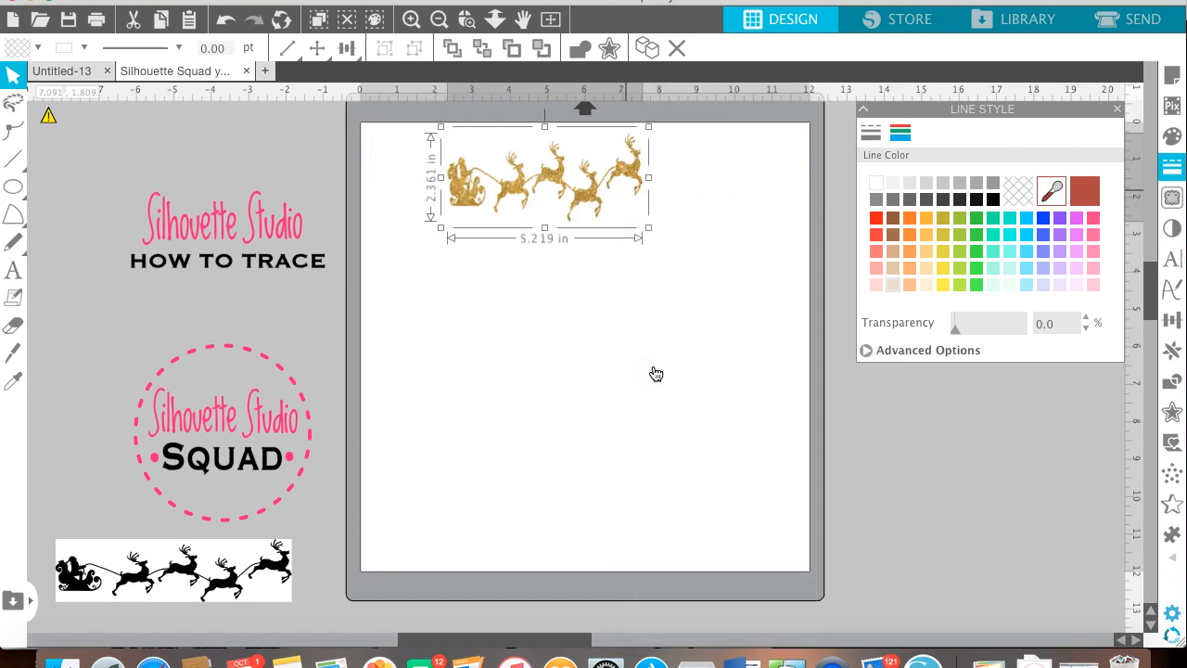
drag(623, 207, 610, 203)
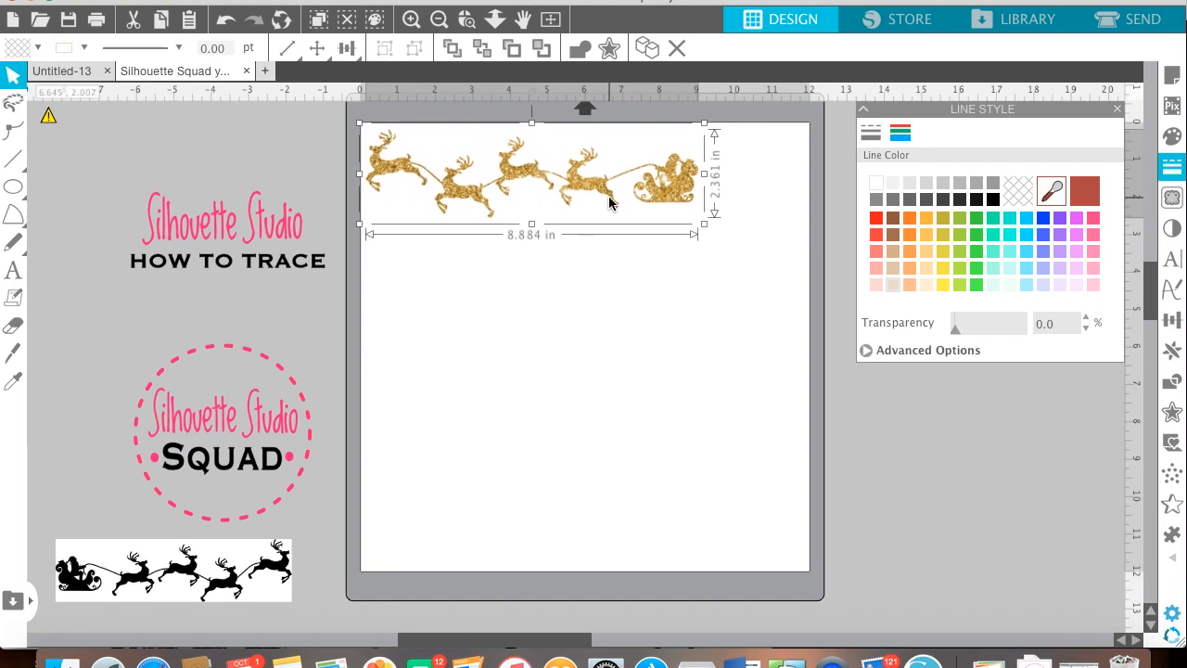
Set the cutting mat reveal to 59% and nudge the mirrored sleigh design slightly within the mat's upper left corner.
click(1171, 84)
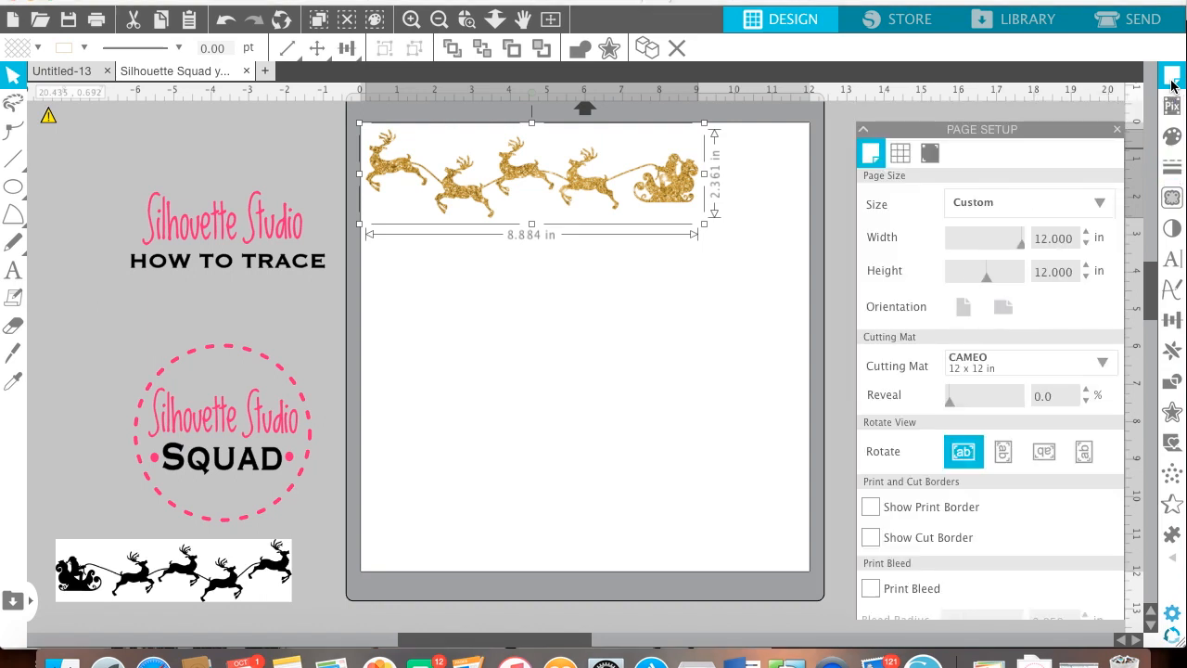
drag(947, 382, 997, 380)
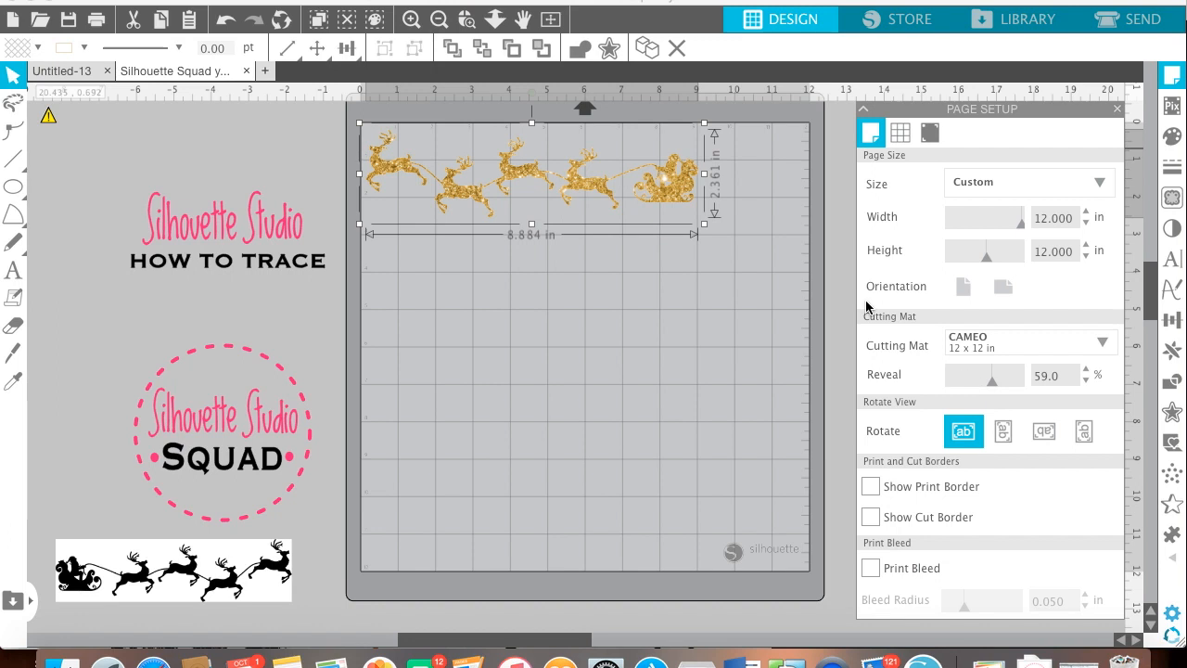
drag(682, 195, 684, 192)
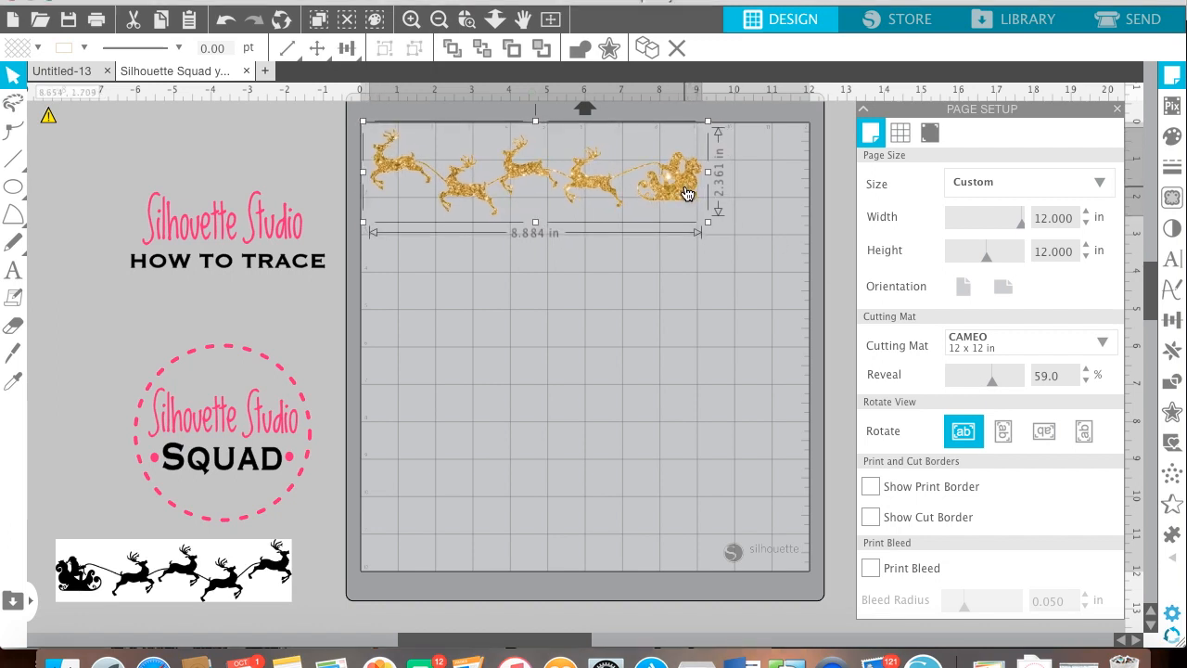
Check the cut lines of the mirrored sleigh on the mat in the send view and return to the design view.
click(1153, 20)
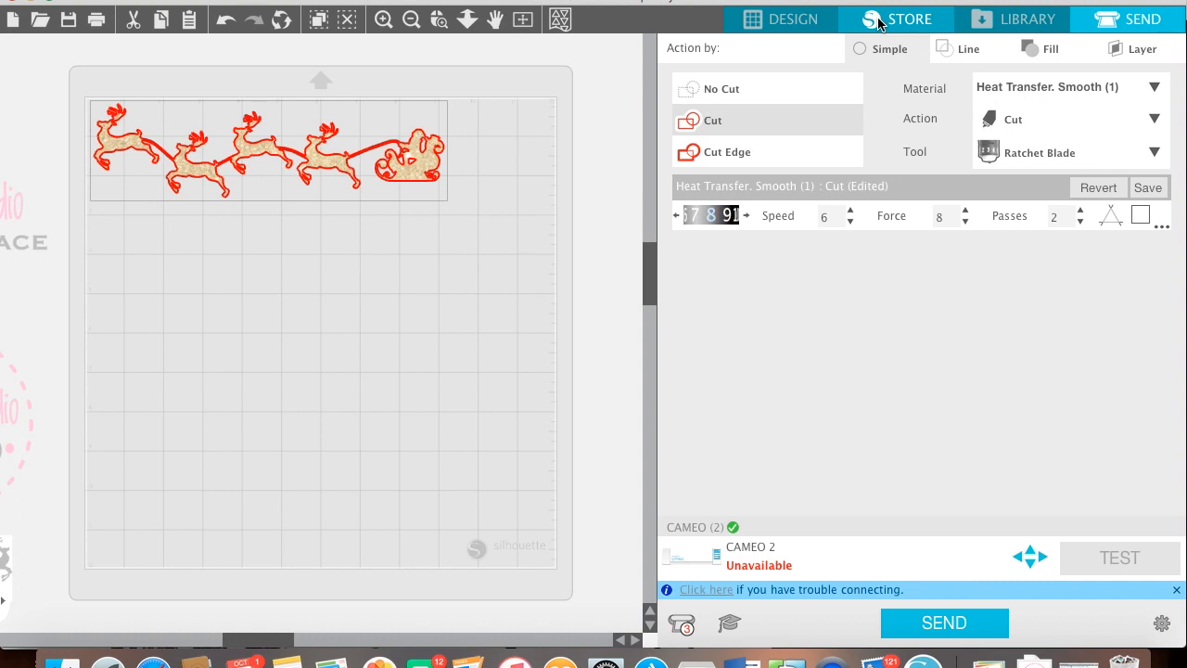
click(779, 26)
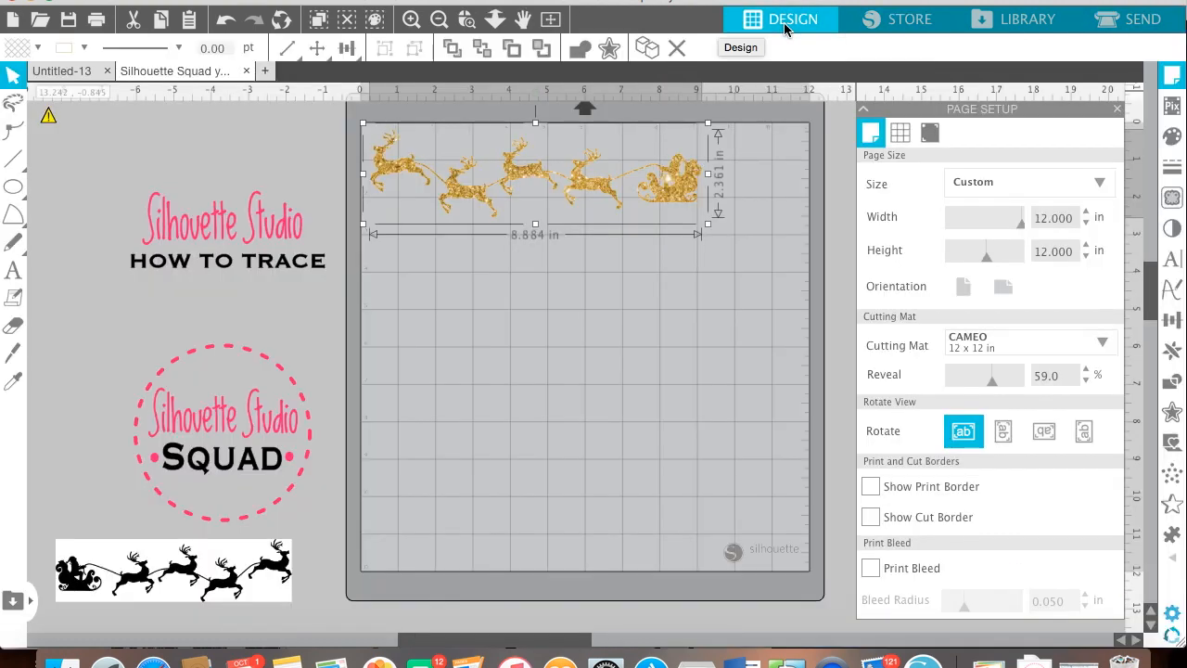